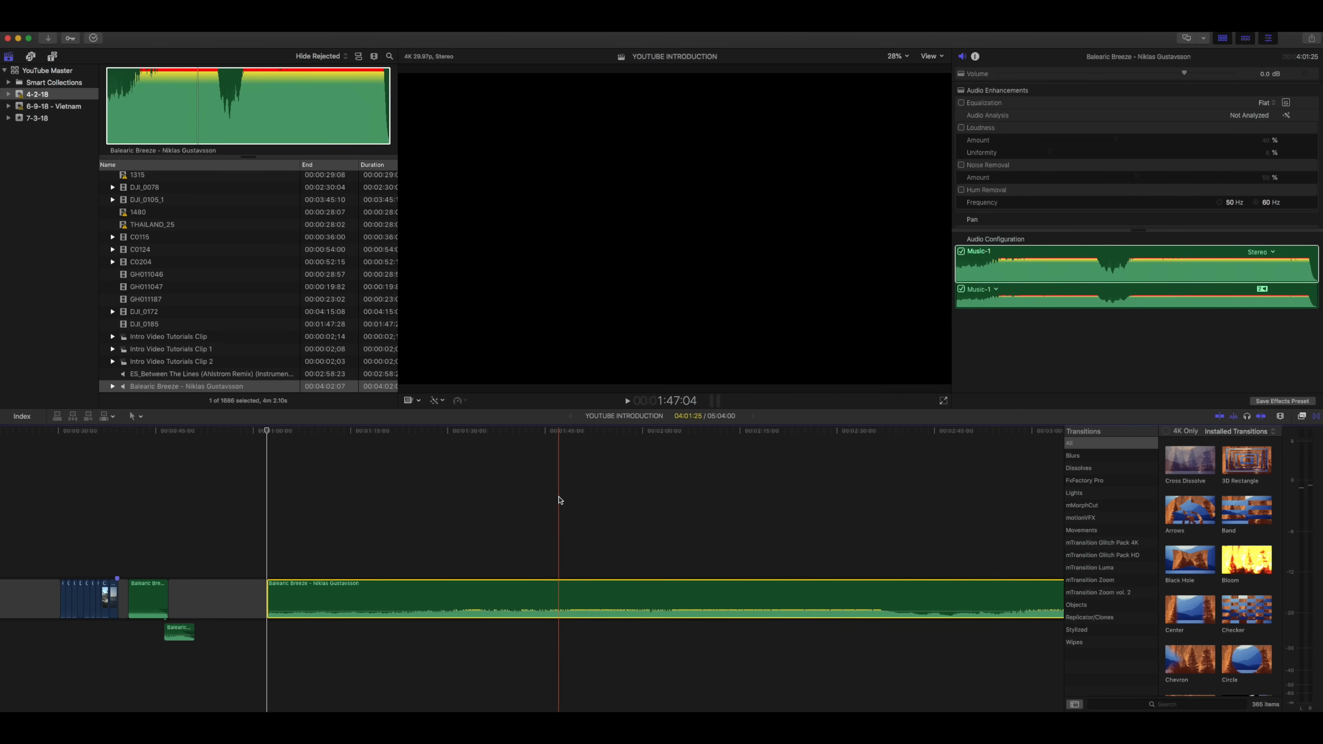
Play the Balearic Breeze track and mark the section to use with markers at about 1:48 and 1:56.
key(space)
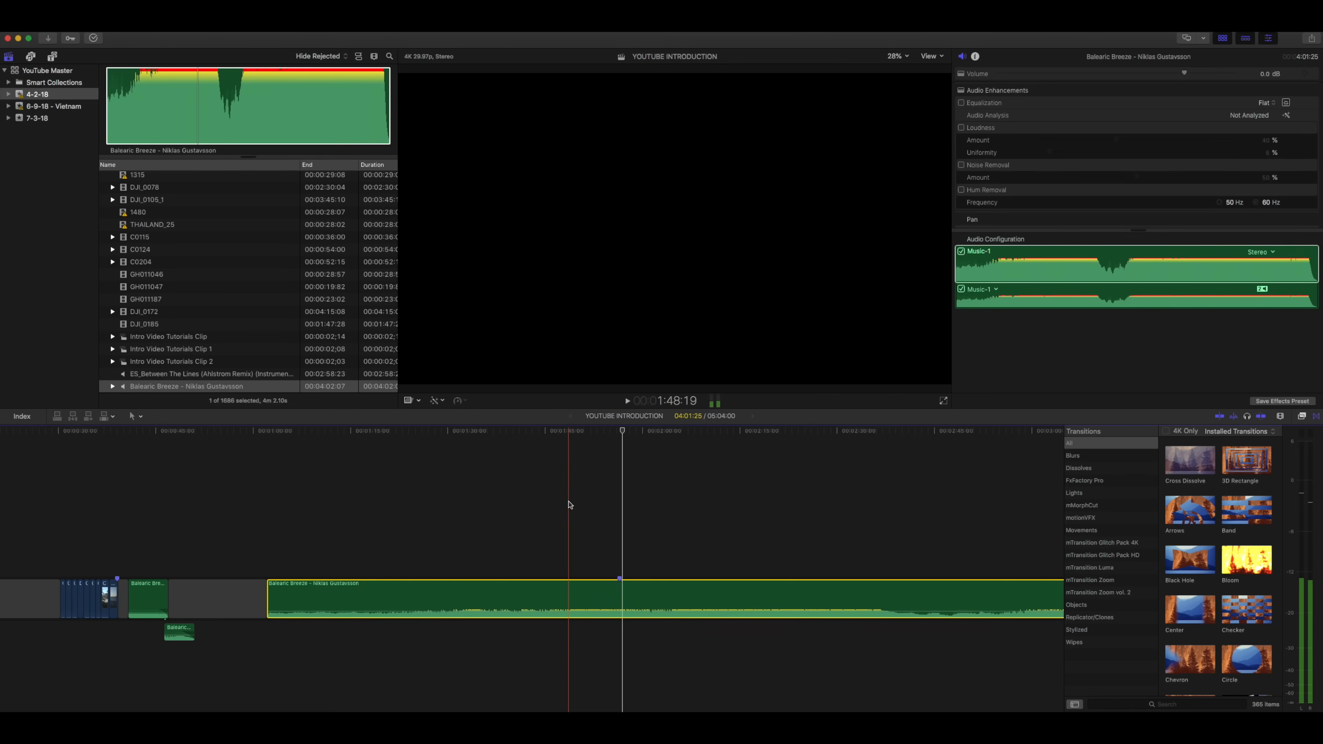
key(space)
click(623, 502)
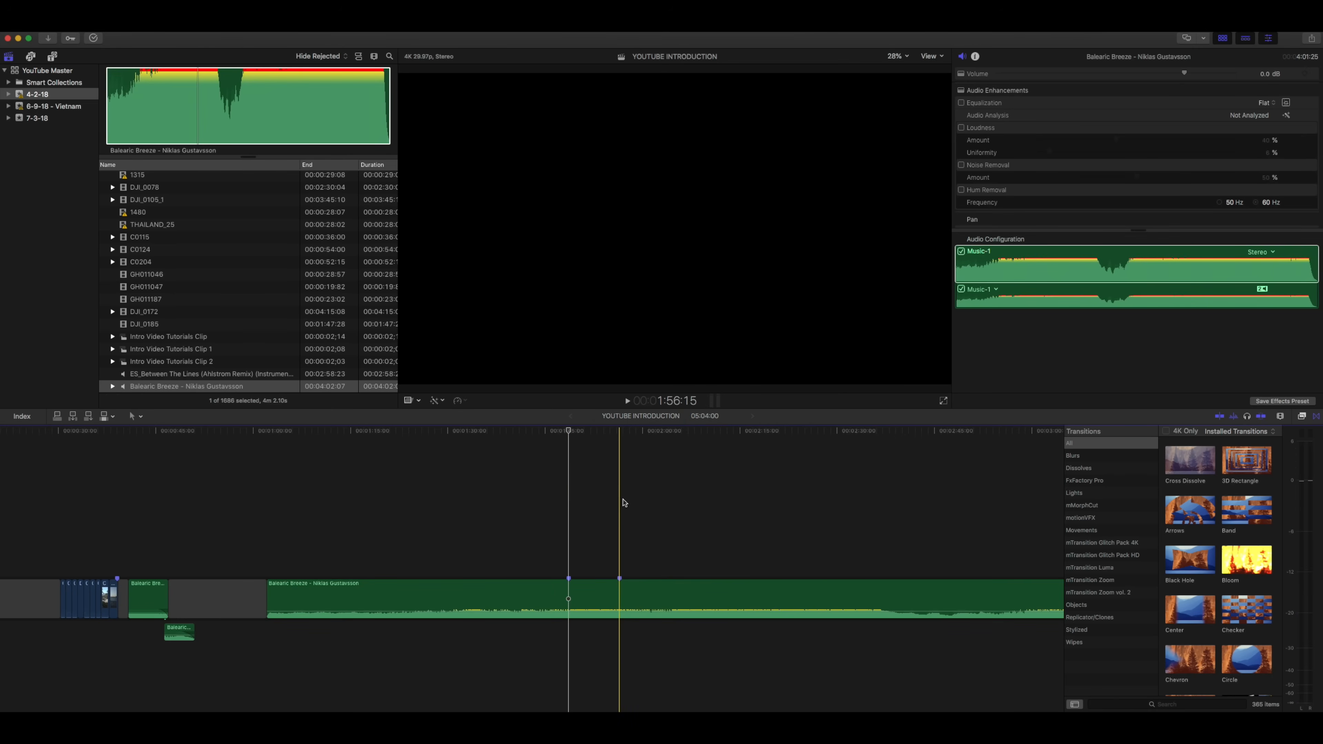
Trim the Balearic Breeze clip to start at the first marker and end just past the second marker.
click(319, 521)
key(alt+])
drag(319, 586, 333, 583)
scroll(318, 575, right, 5)
scroll(318, 575, left, 3)
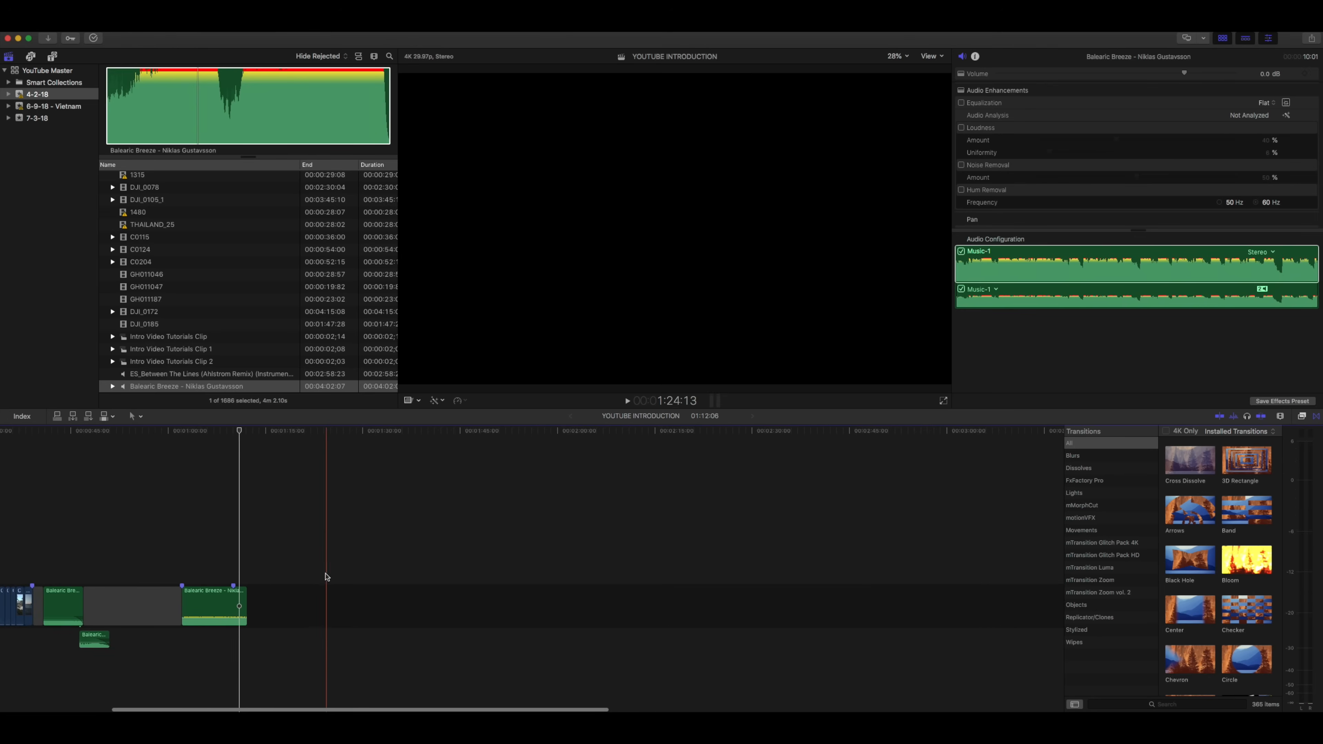
Extend the end of the Balearic Breeze clip out to the song's final fade and play back the ending.
drag(259, 600, 1034, 599)
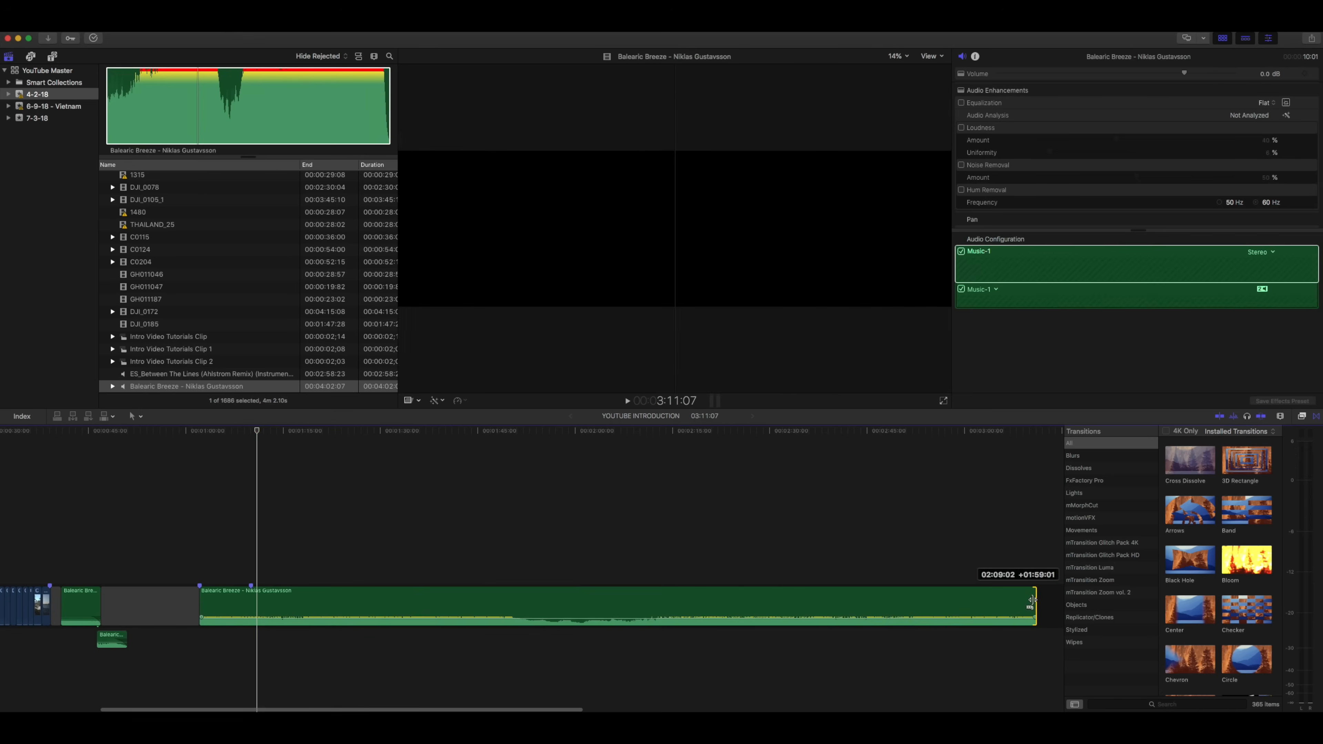
scroll(977, 600, right, 10)
drag(319, 609, 983, 629)
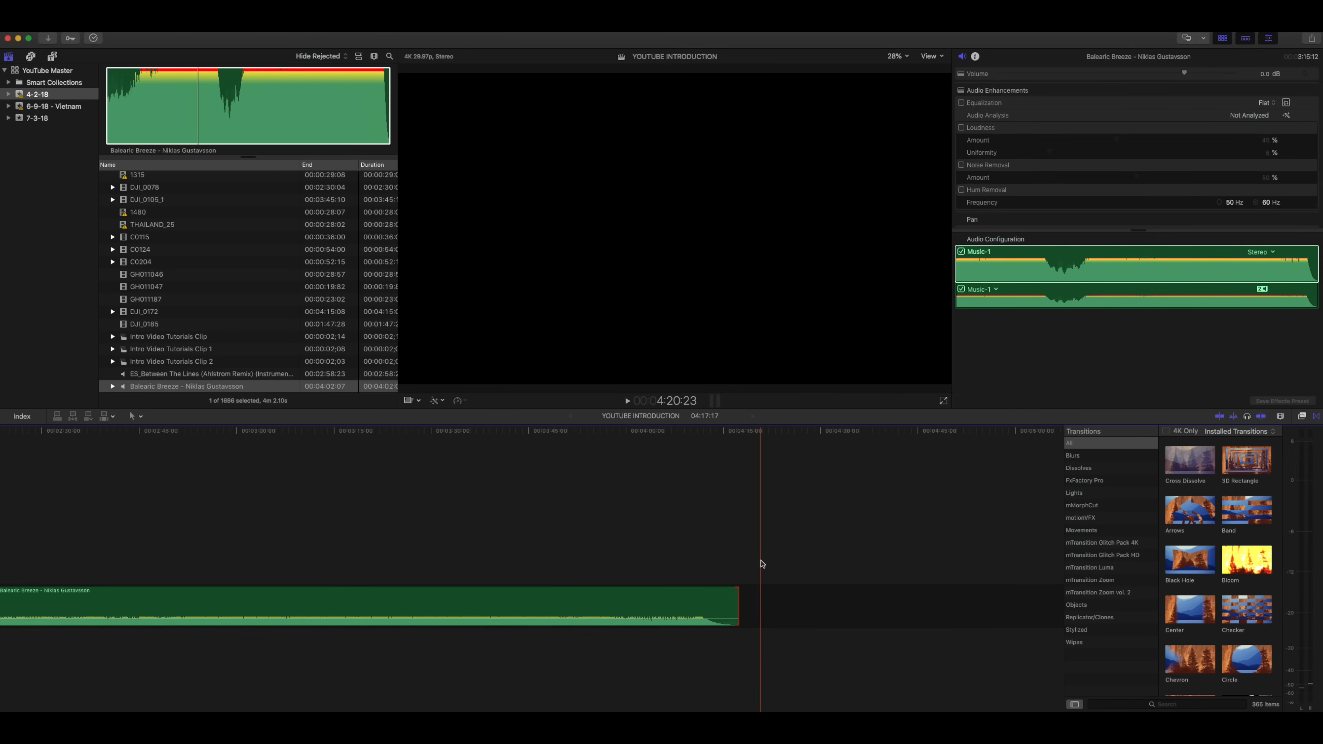
key(space)
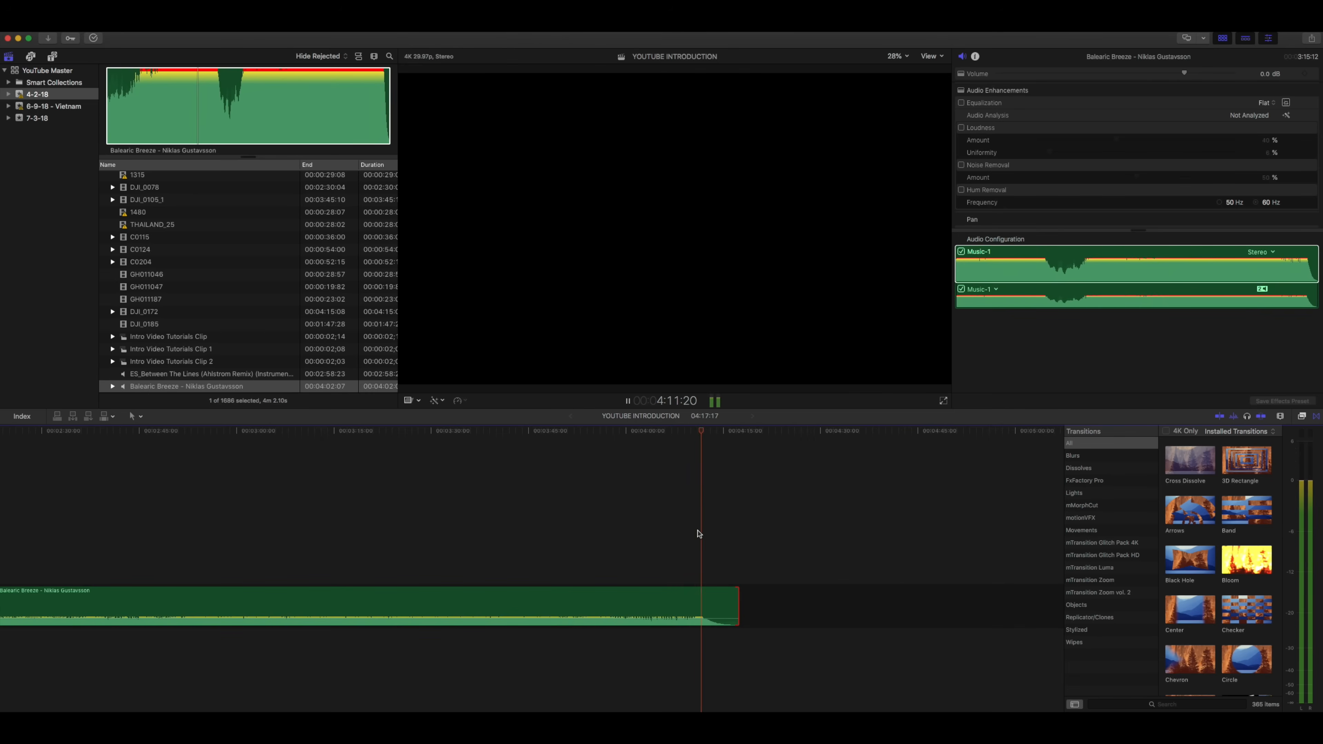
key(space)
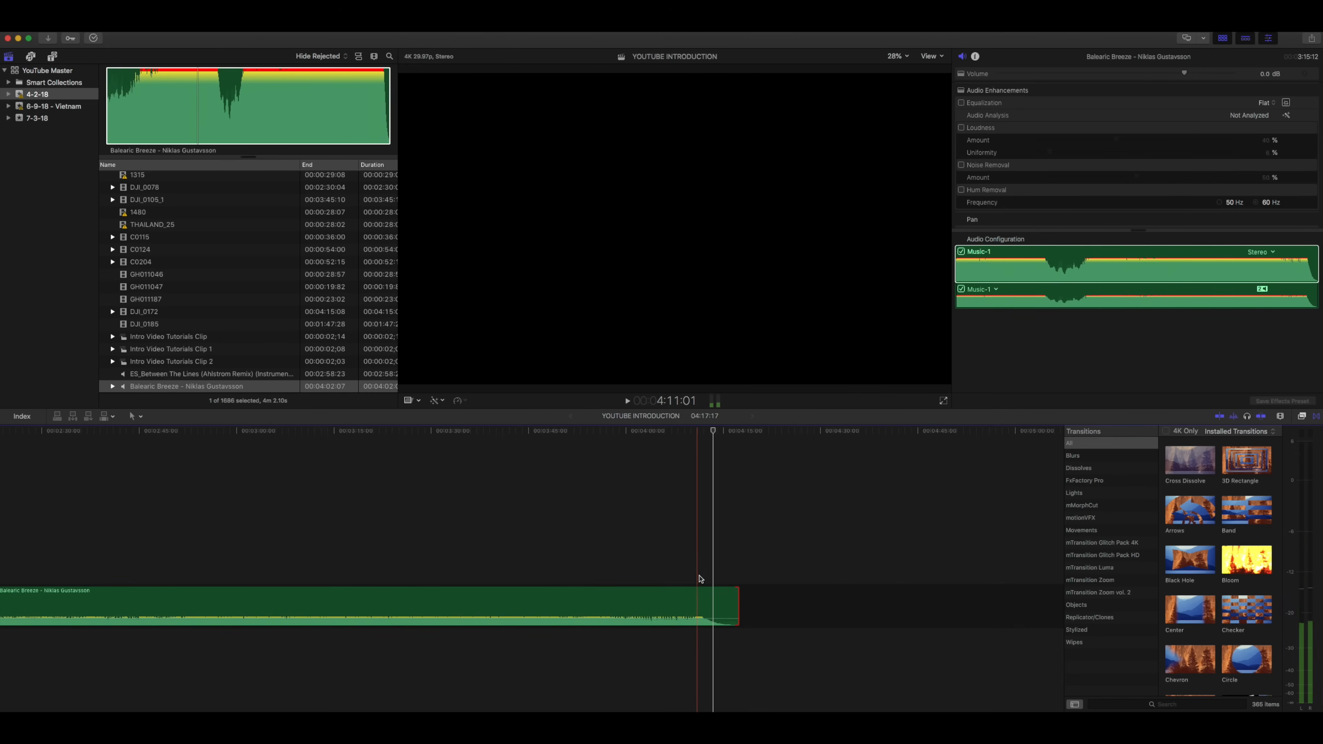
Cut the Balearic Breeze clip at 1:10:21, just after the second marker, and delete the middle so the song's ending follows directly.
scroll(700, 578, left, 15)
click(479, 611)
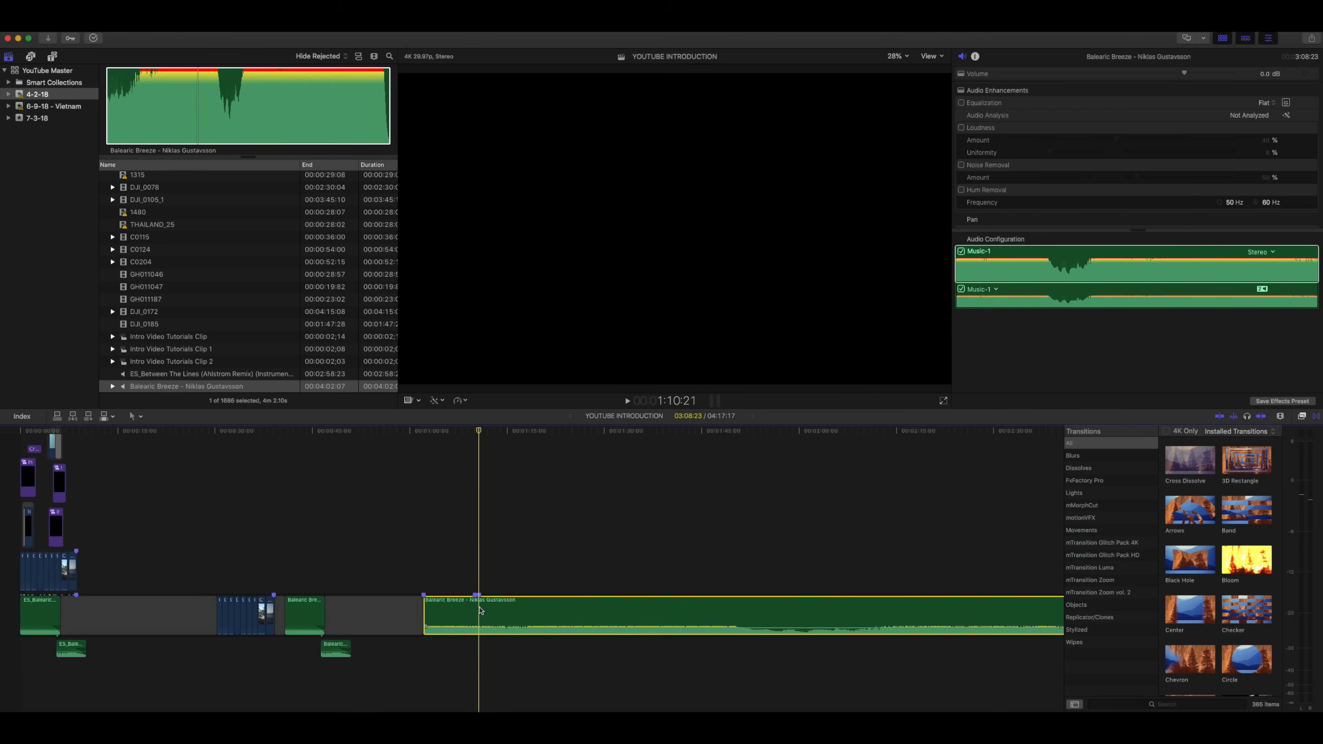
key(super+b)
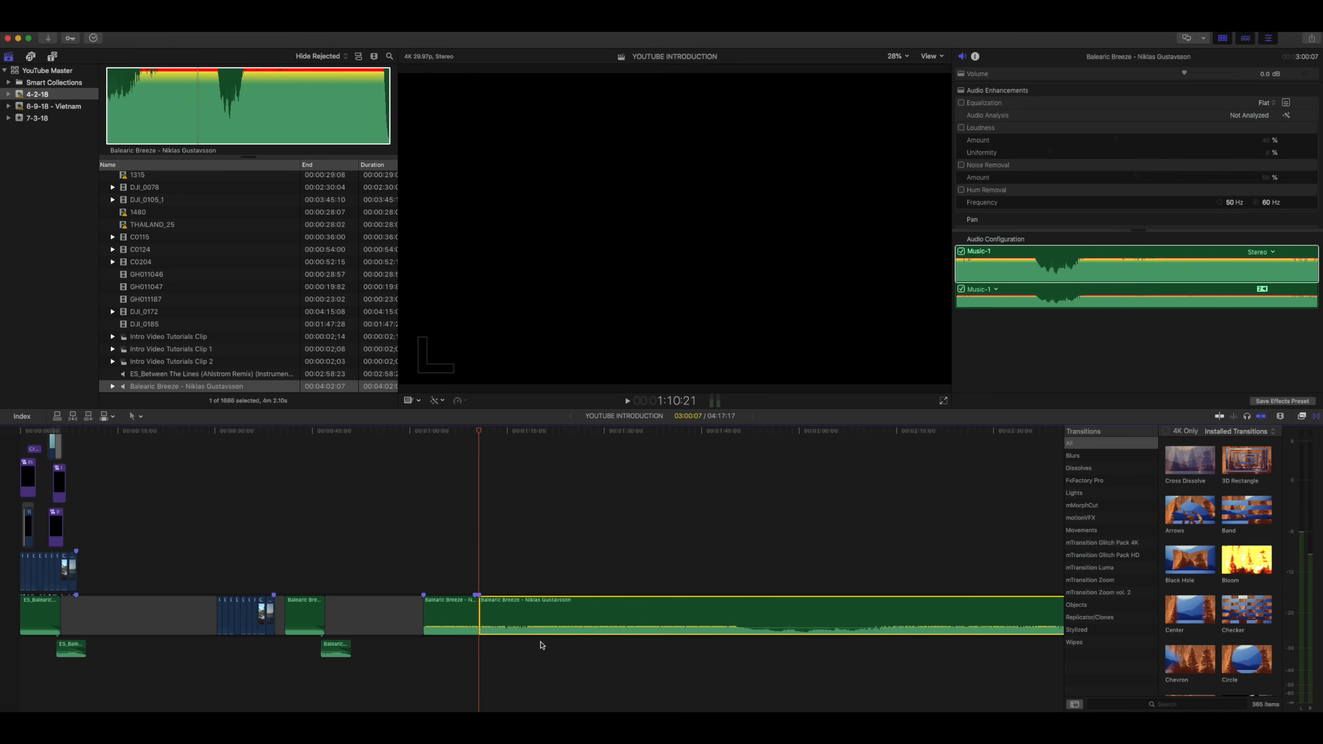
key(Delete)
Place the song's ending beneath the main music section, overlapping it around 1:10, and crossfade the two clips.
key(super+equal)
key(super+equal)
key(super+equal)
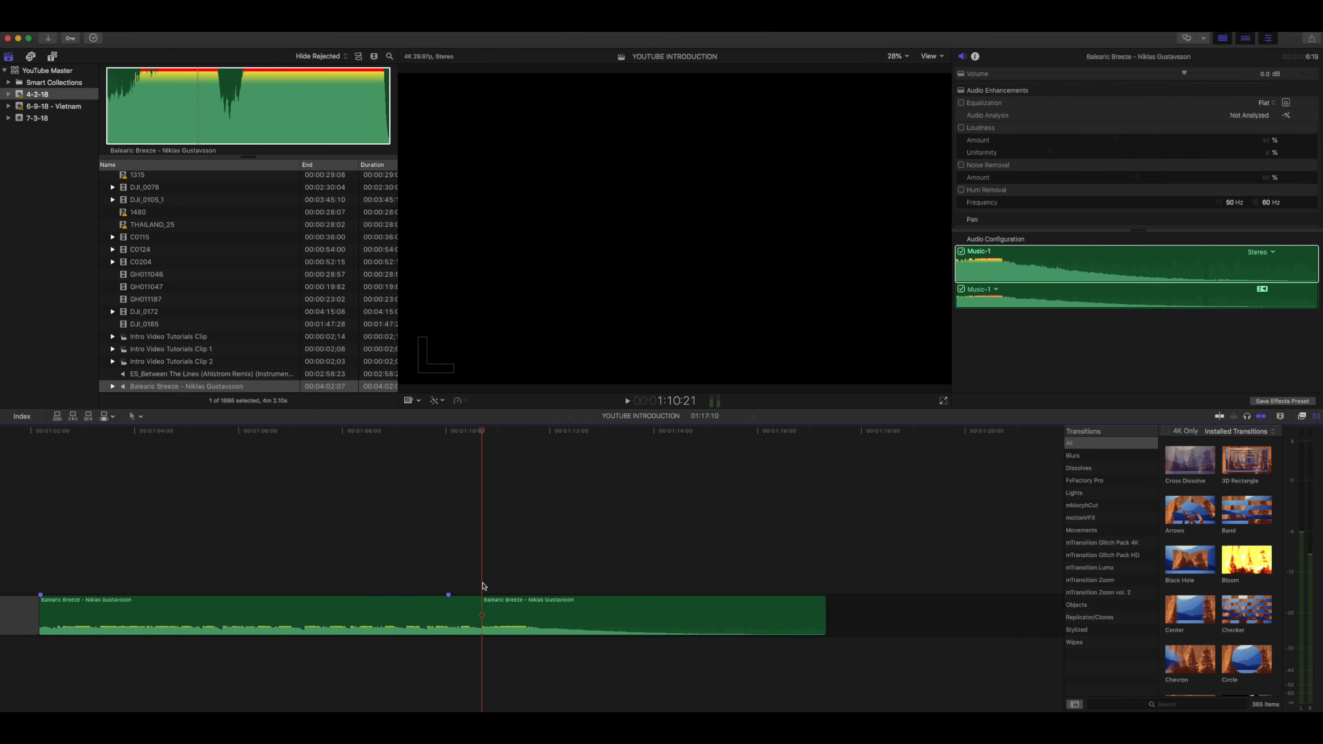
key(space)
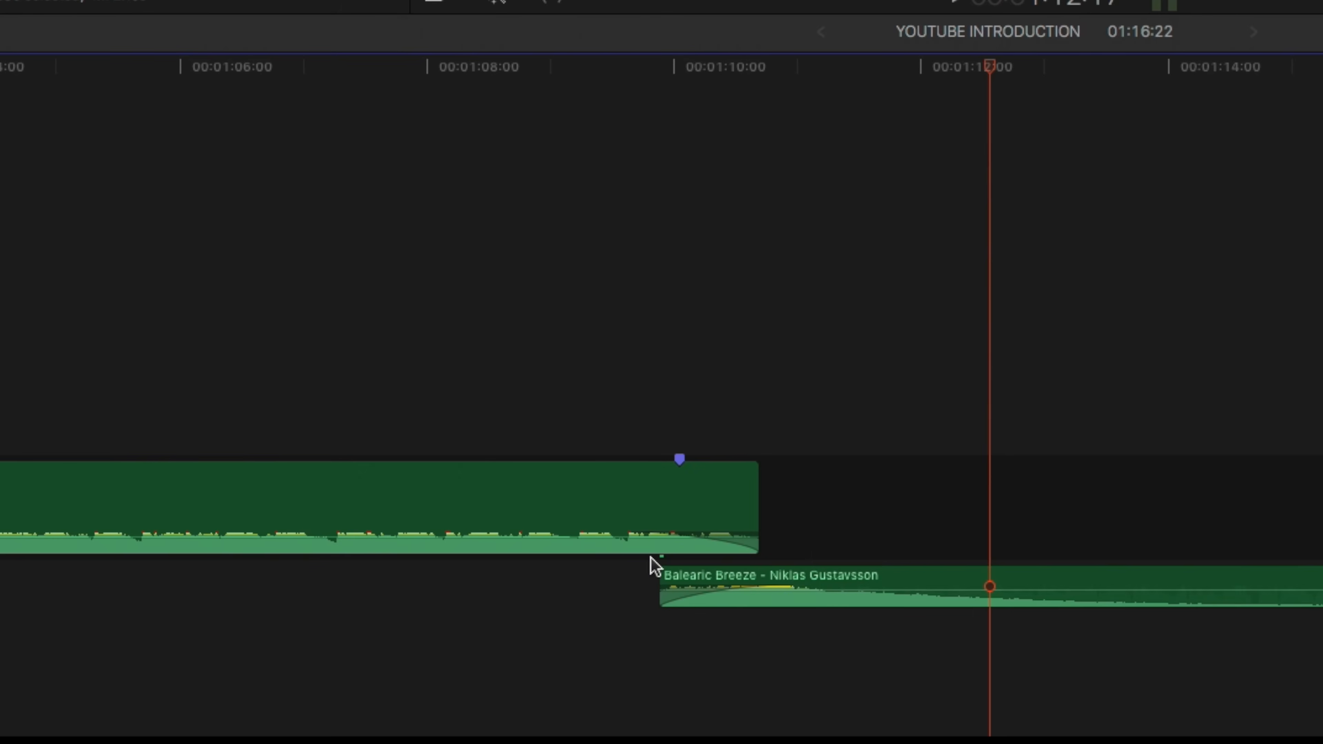
drag(756, 586, 693, 573)
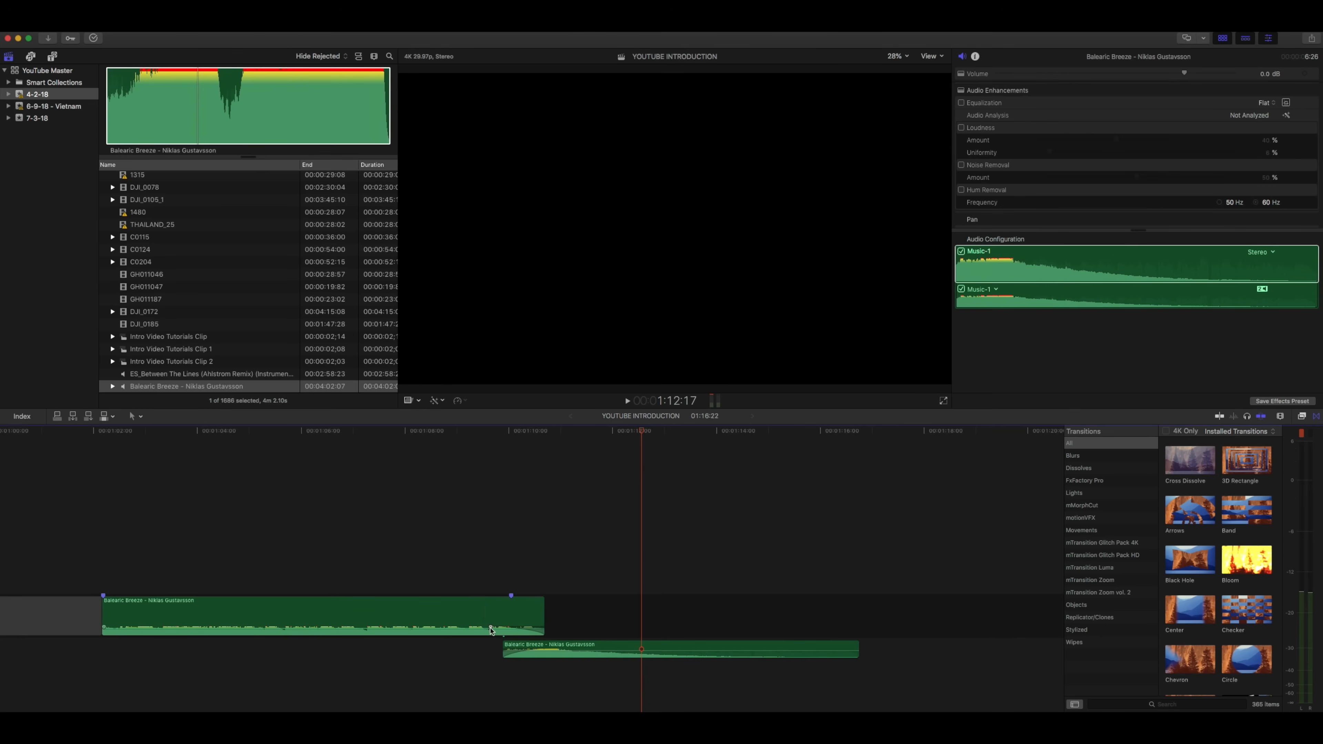
drag(494, 628, 521, 610)
Play back the joined music to check its audio levels and lower the main section's volume to -16.3 dB.
scroll(540, 597, right, 10)
scroll(540, 597, left, 10)
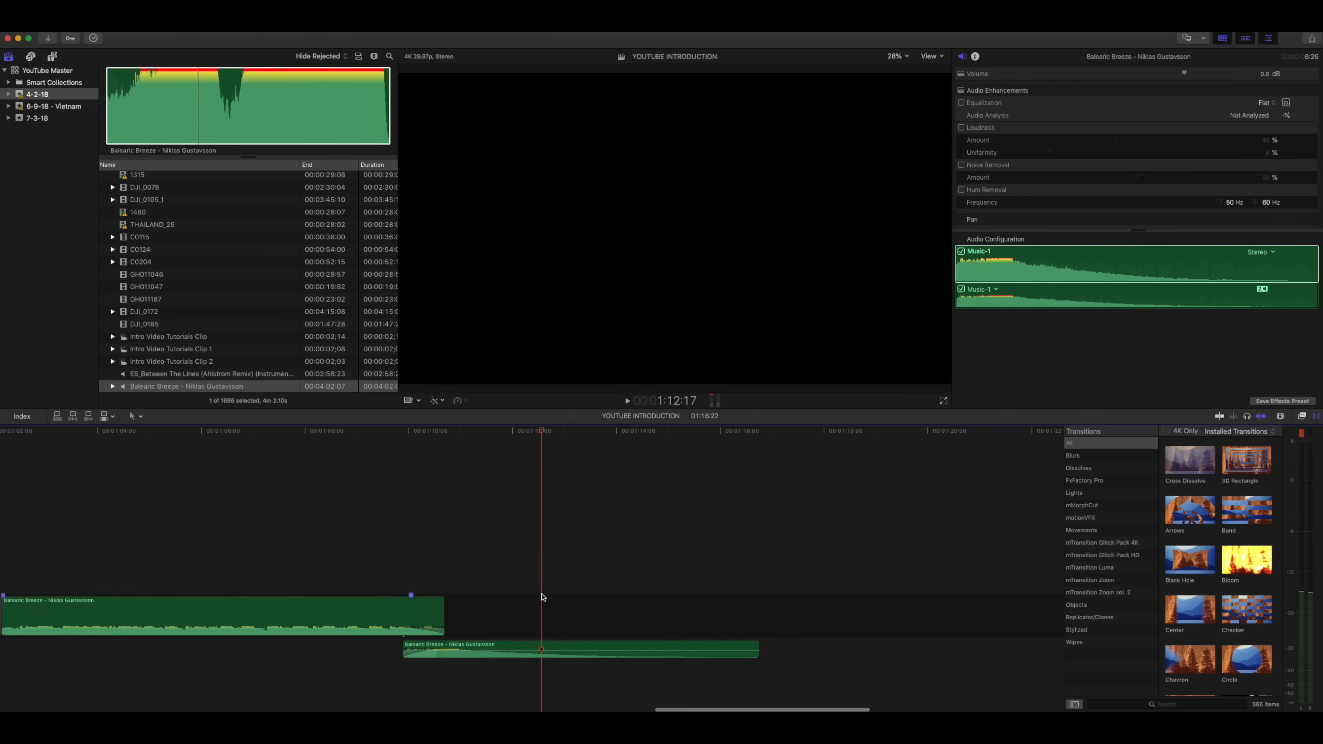
key(space)
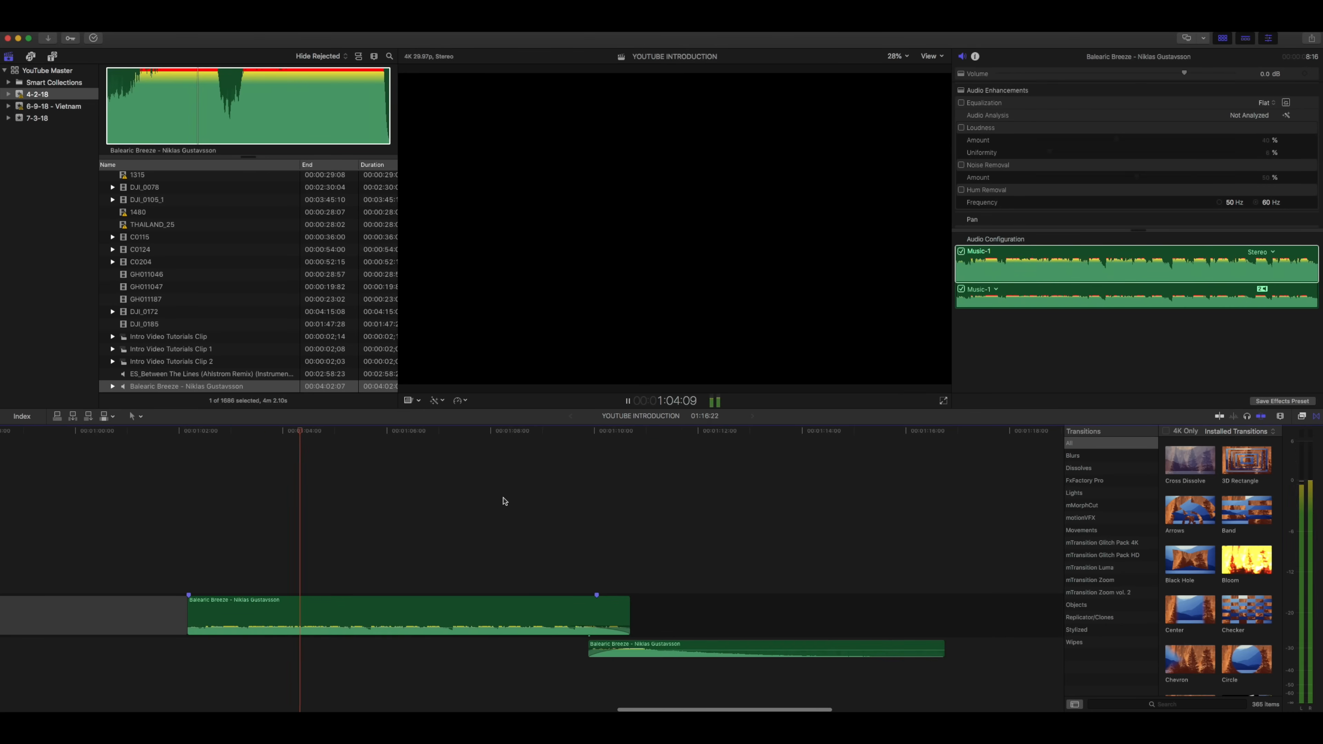
key(space)
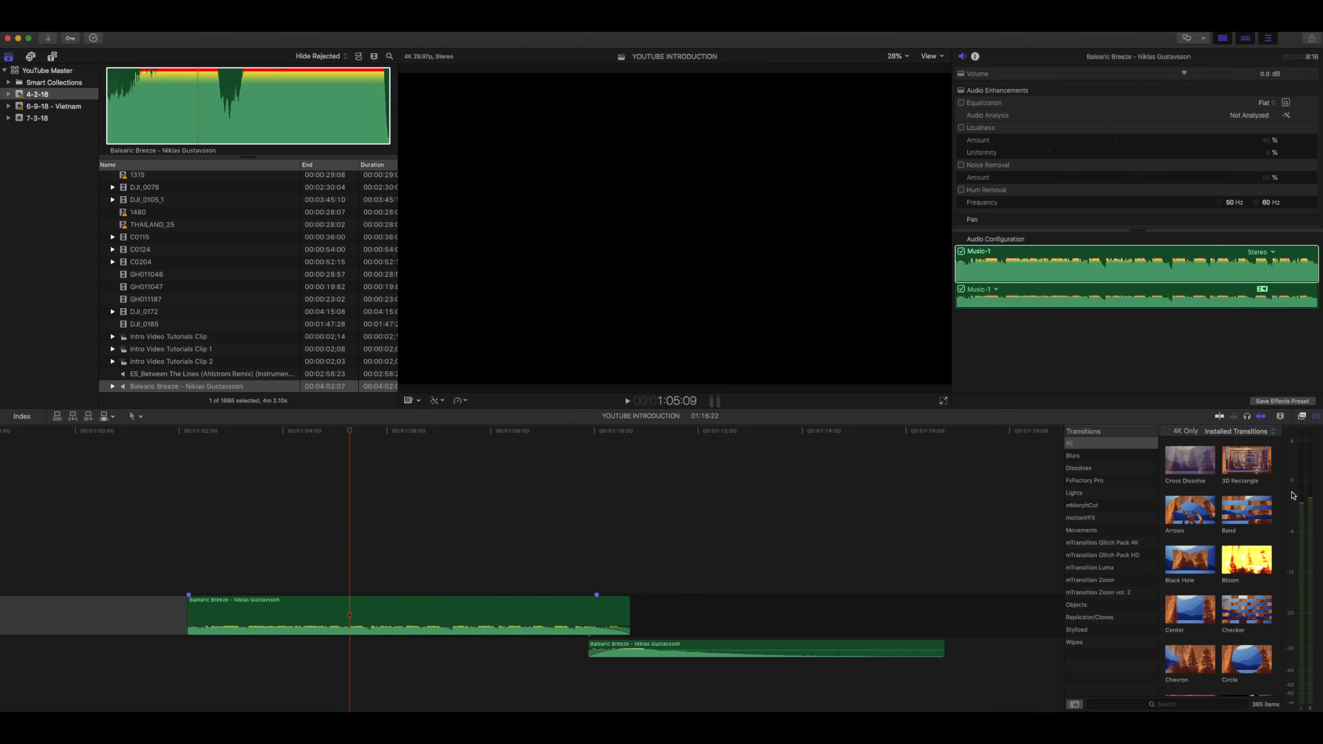
key(space)
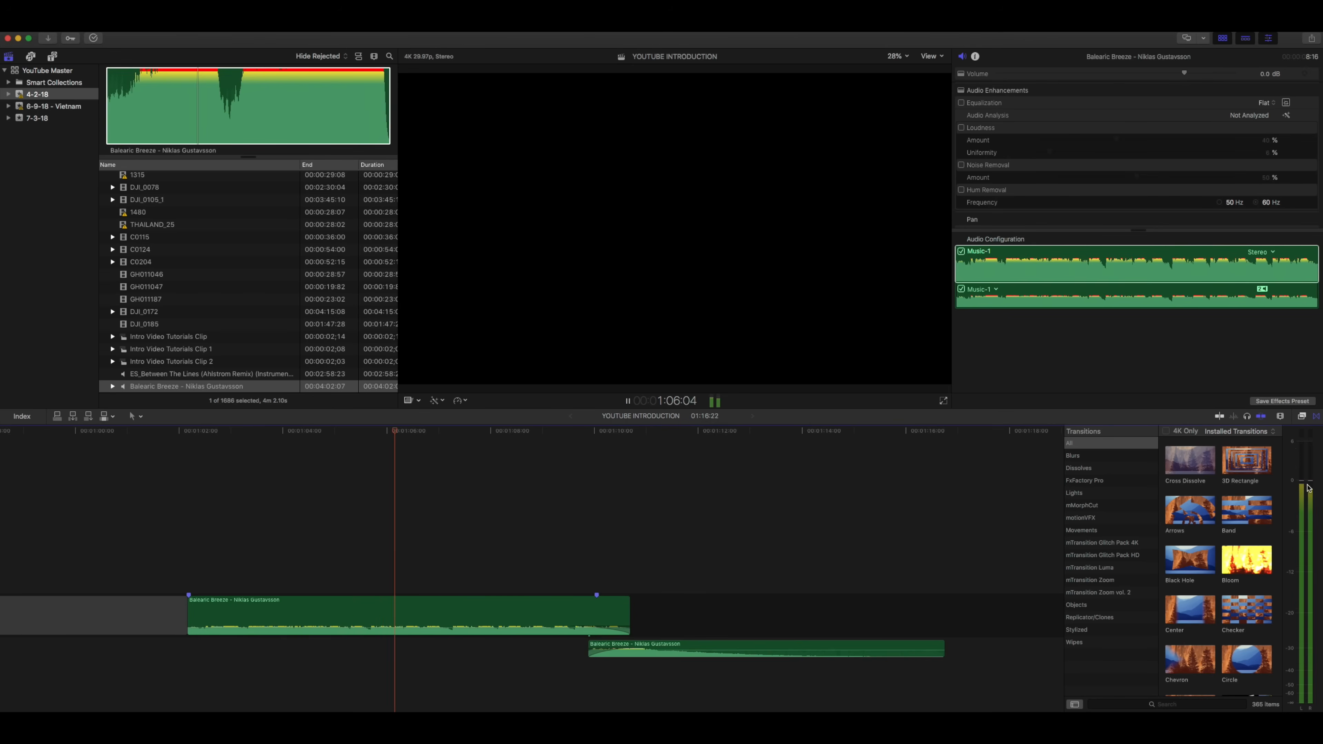
key(space)
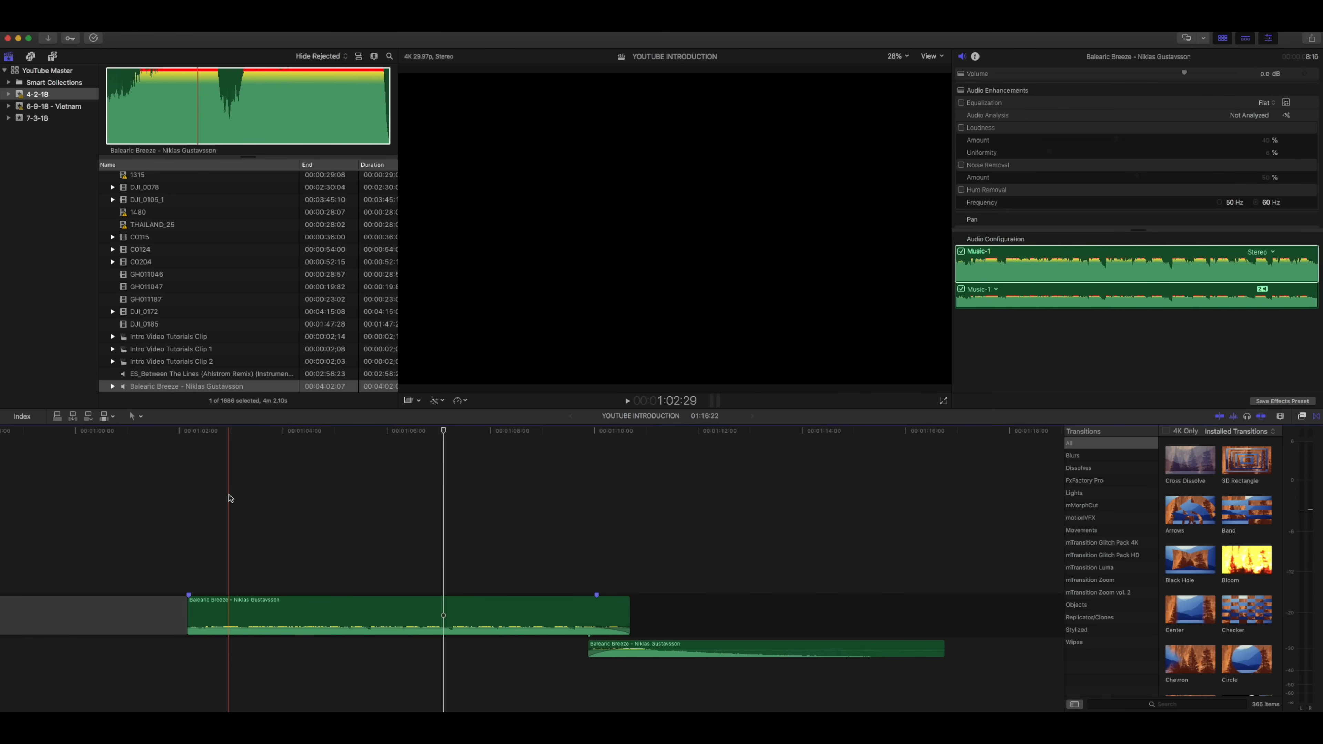
click(322, 615)
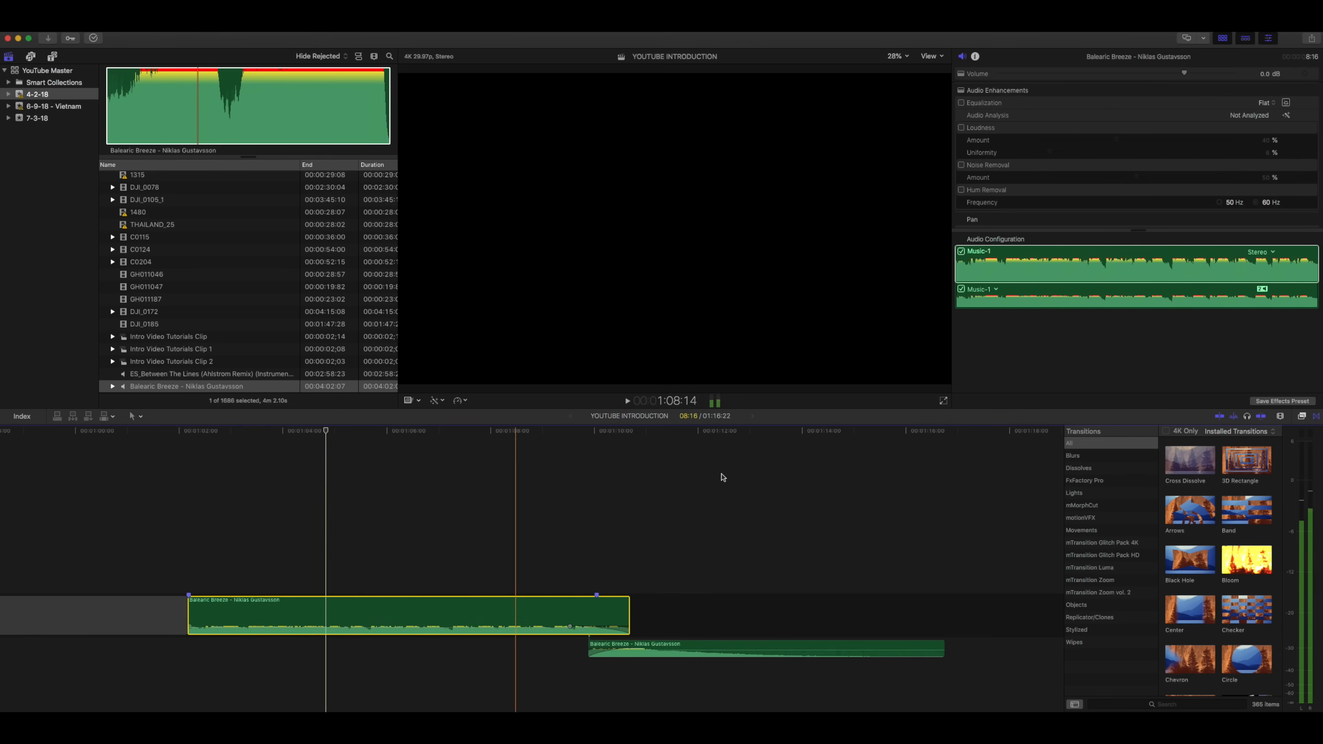
drag(1183, 73, 1140, 75)
key(space)
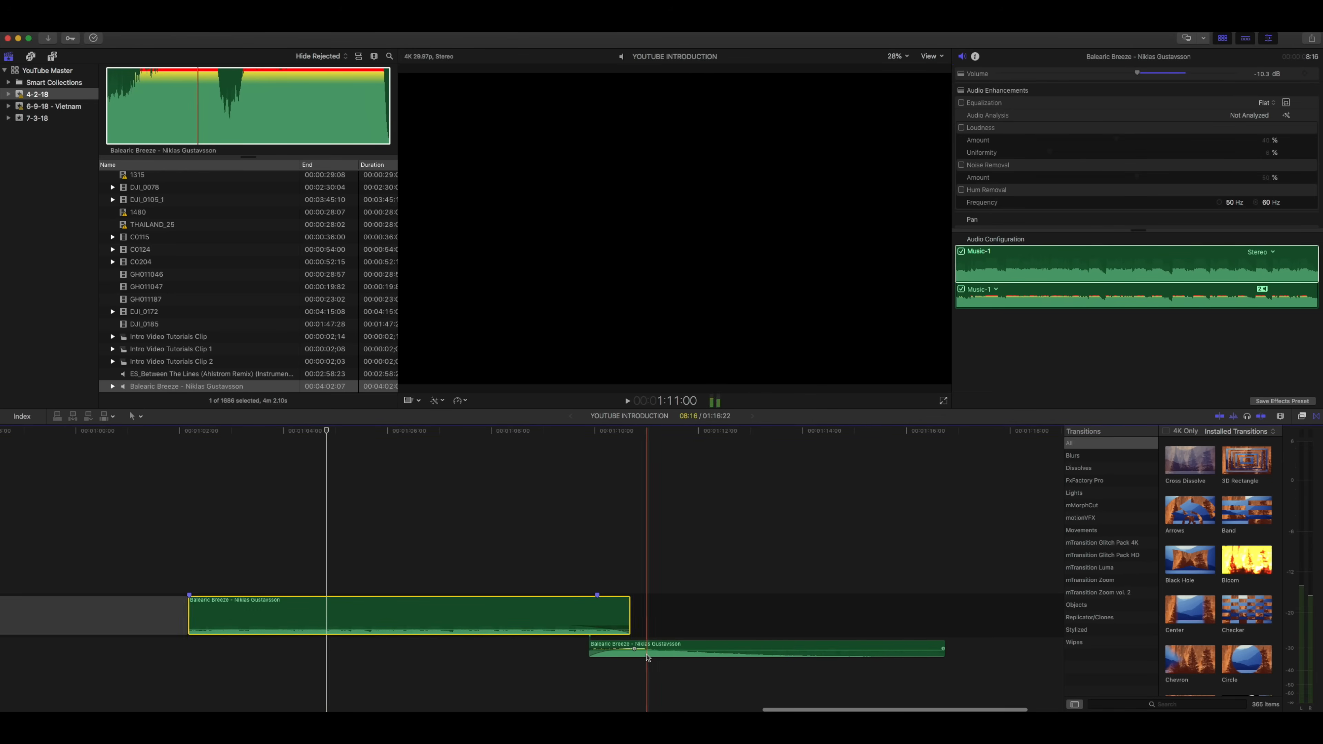
Delete the last Balearic Breeze edit on the timeline and align the nine montage clips above the remaining music.
scroll(489, 567, left, 10)
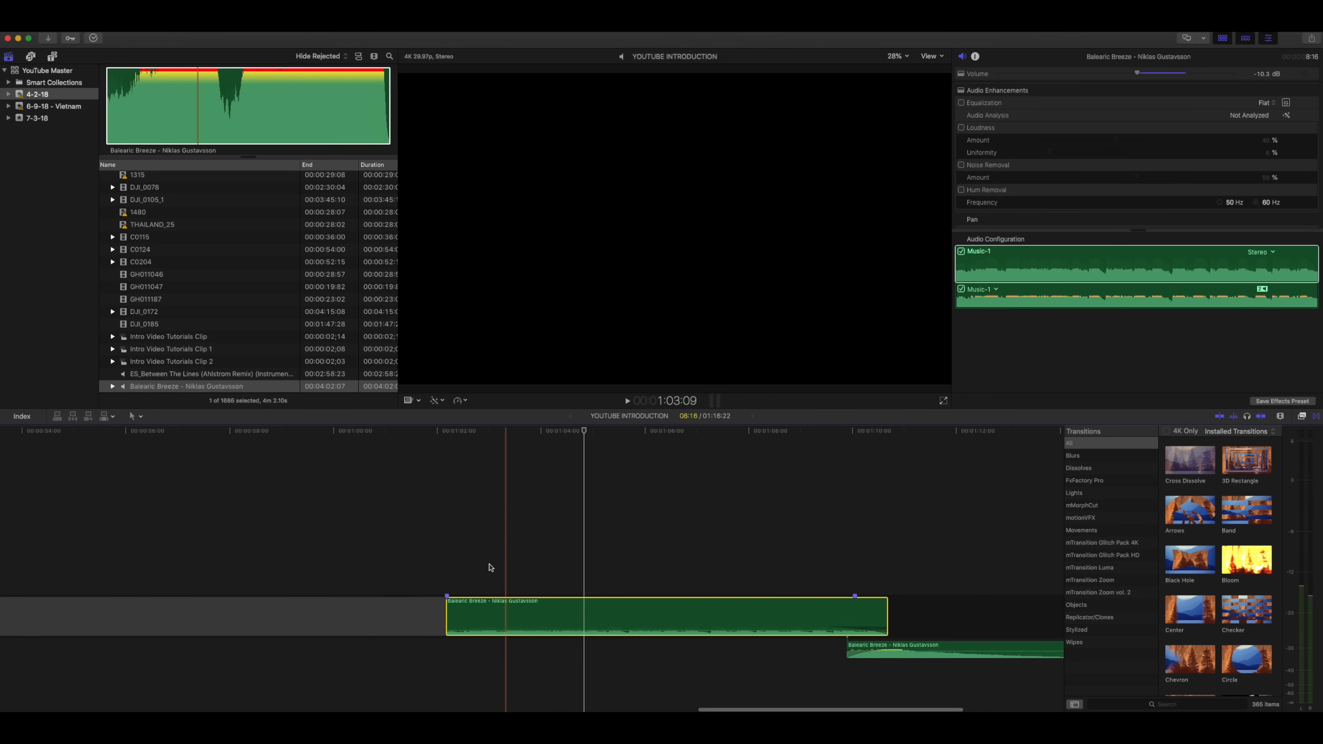
scroll(604, 555, left, 20)
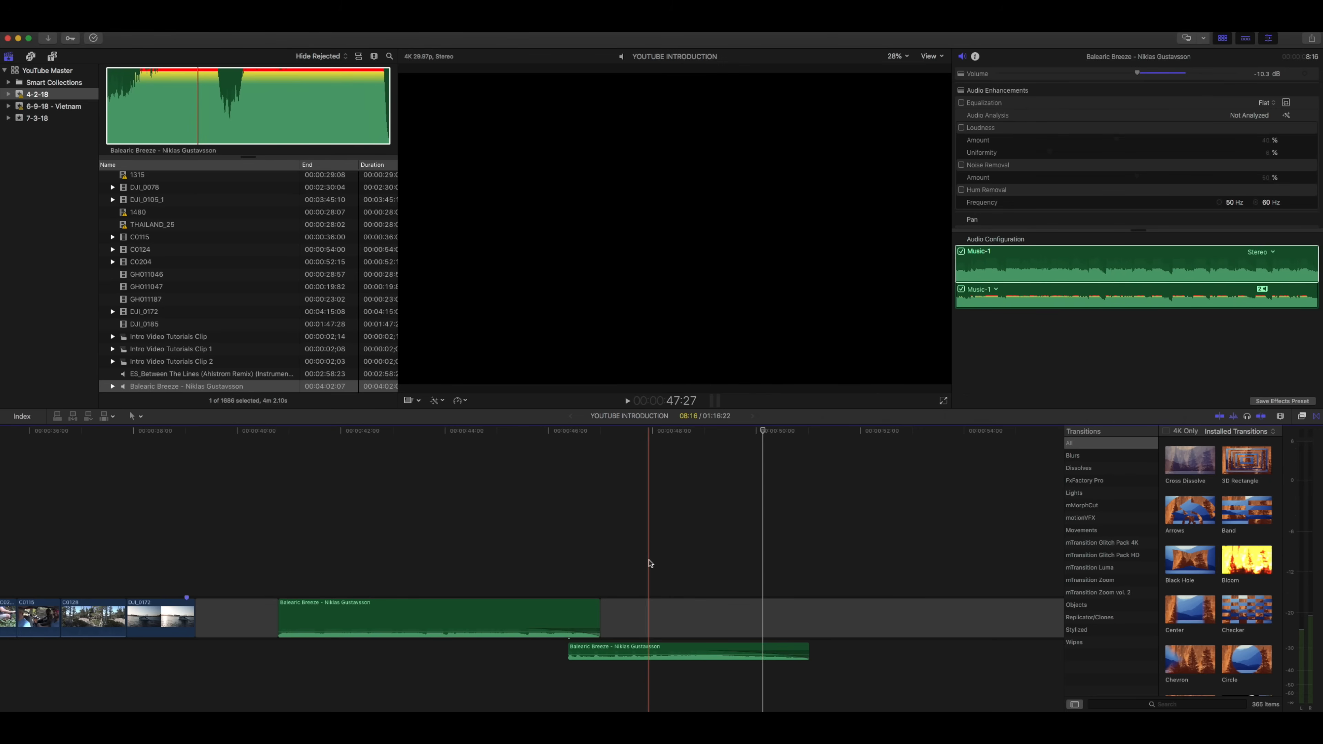
key(super+minus)
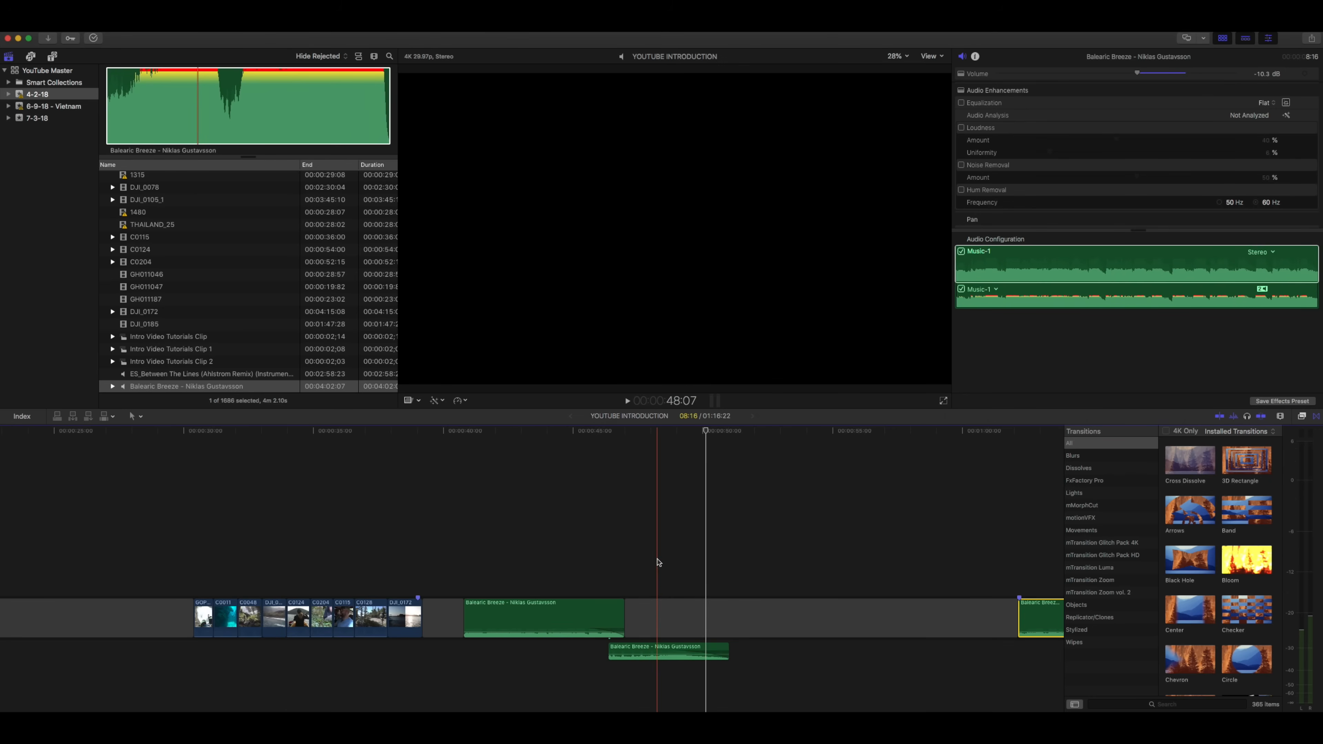
key(Delete)
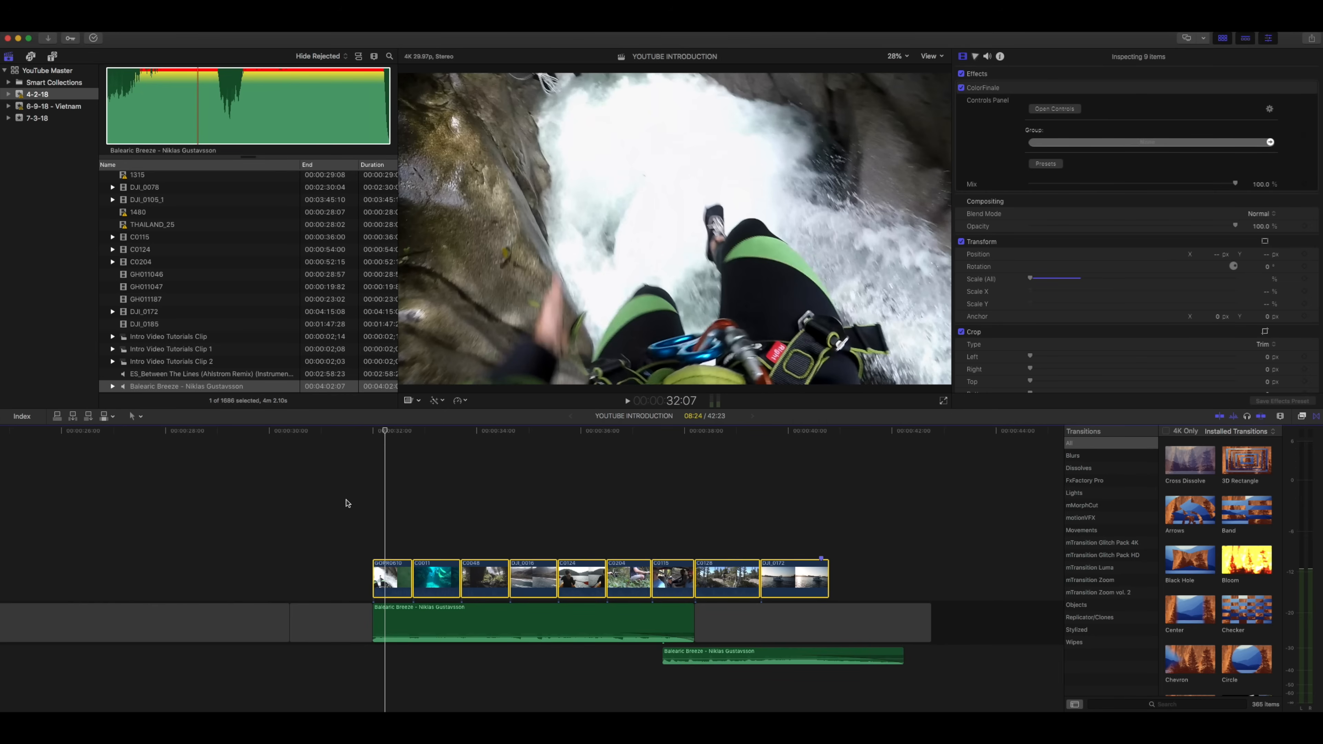
Play back the nine-clip montage with the music from its start, replaying the part from the hiking shot to the boat clip.
key(space)
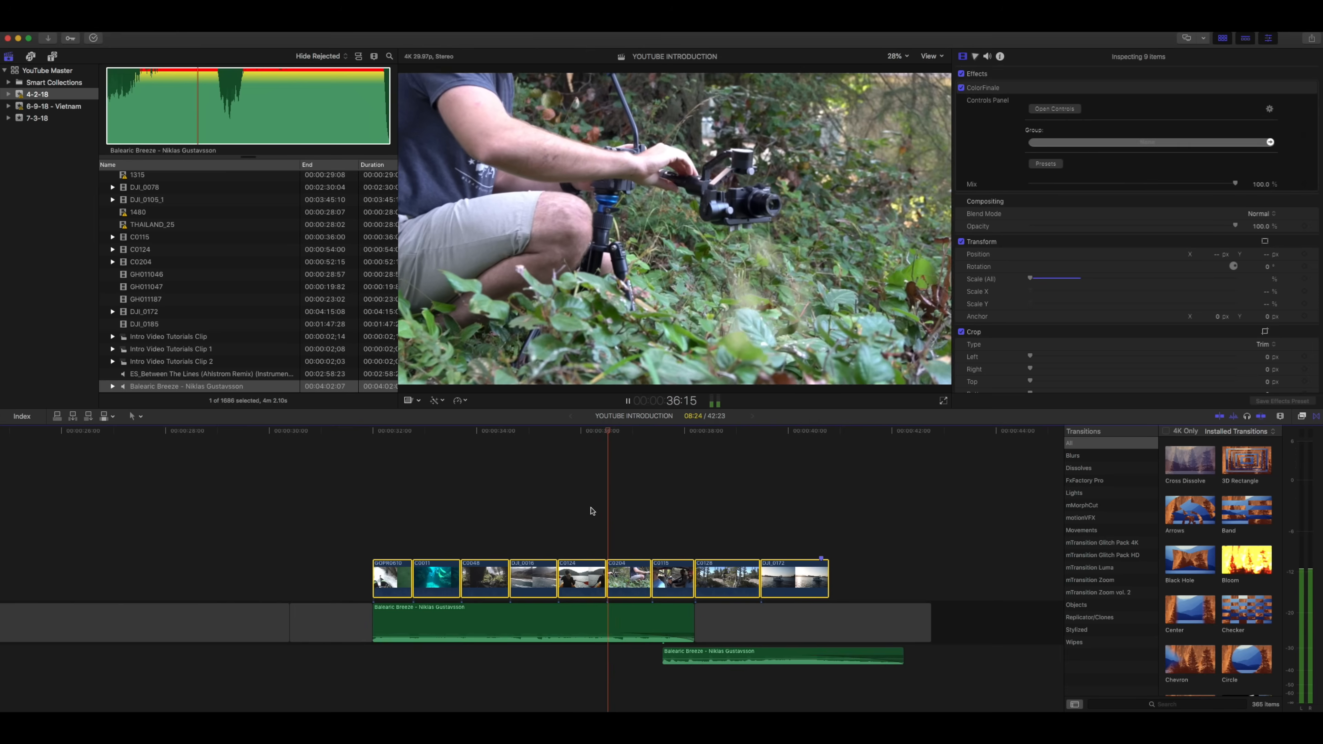
key(space)
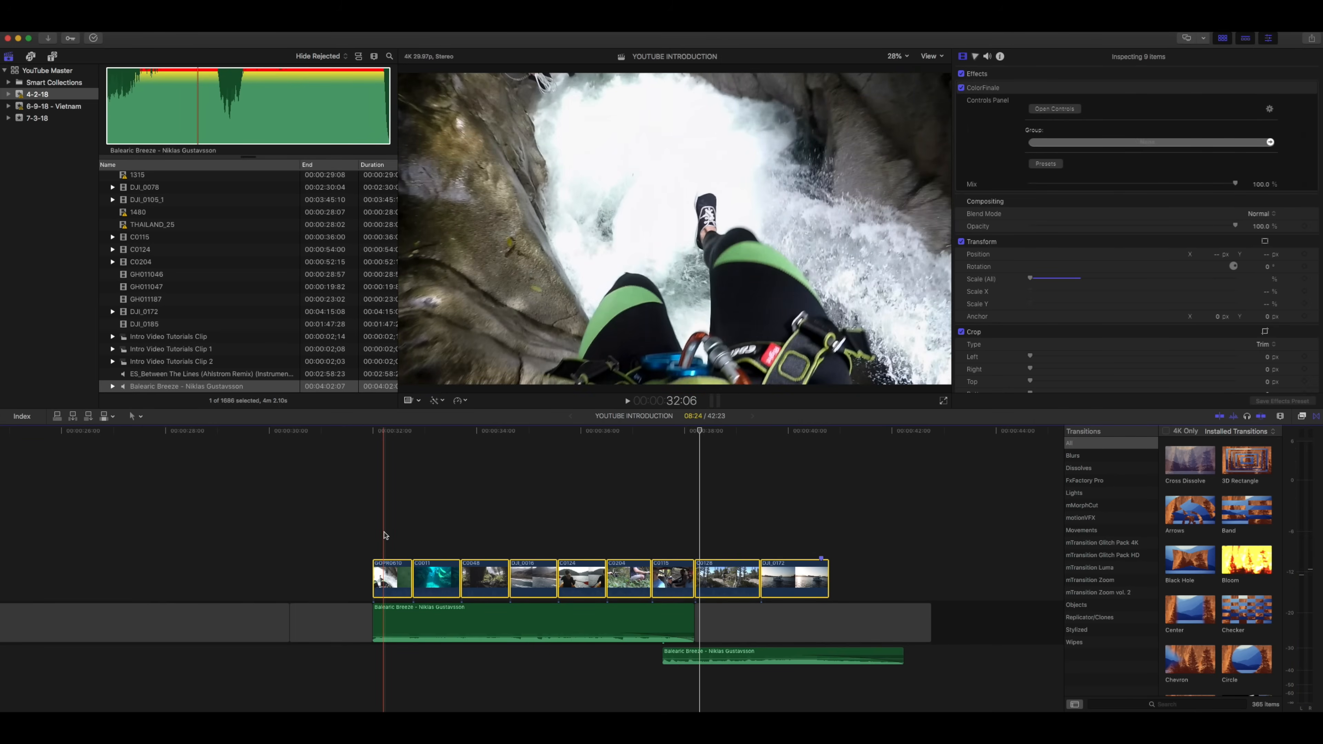
key(space)
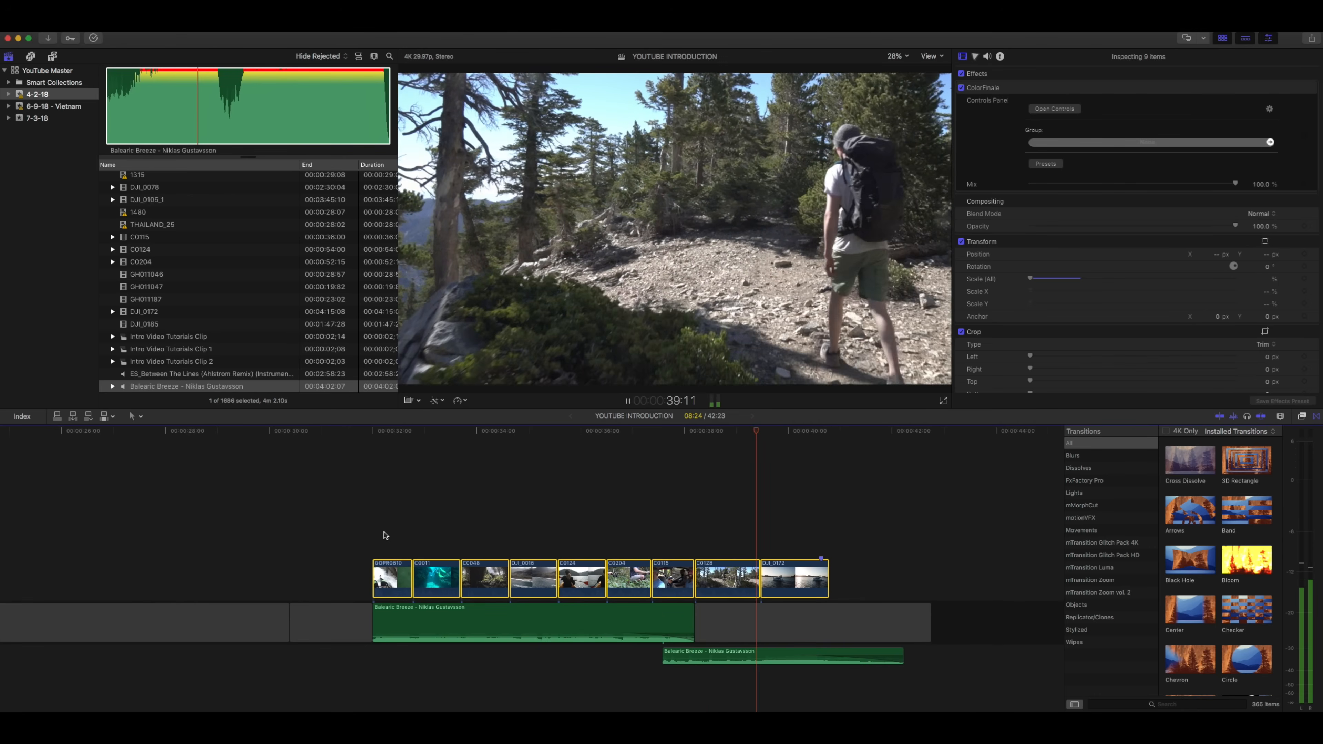
key(space)
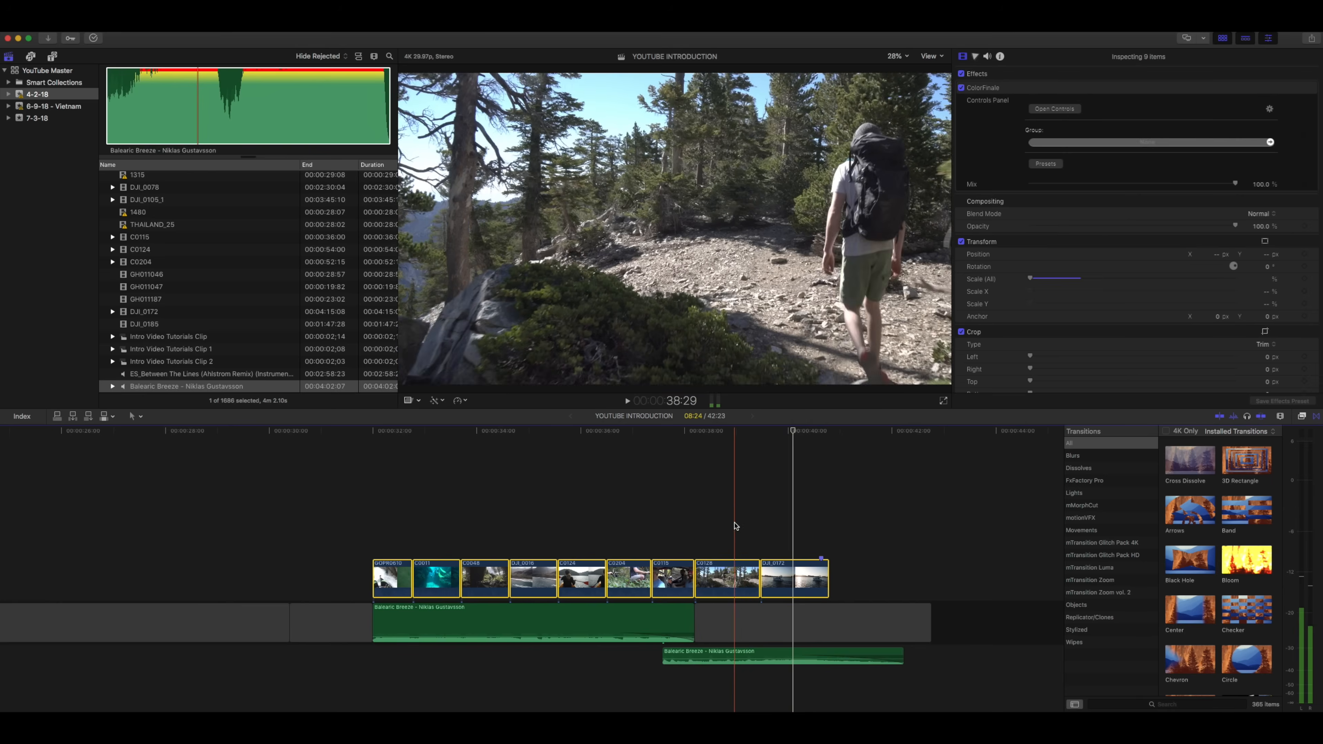
key(space)
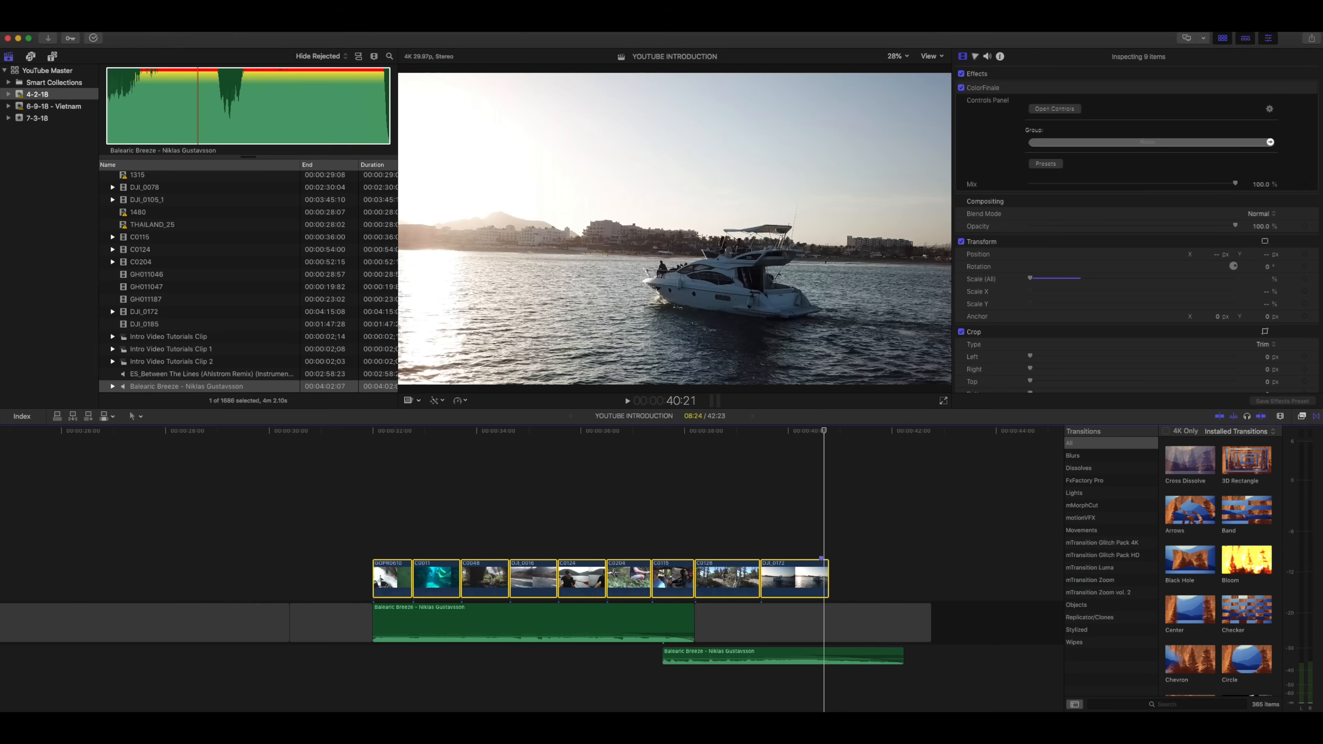
Switch to Finder and open the 1080p Helios Cinematic Lighting FX (free) folder inside EFFECTS.
key(super+Tab)
drag(998, 273, 606, 209)
click(471, 266)
click(611, 238)
click(651, 256)
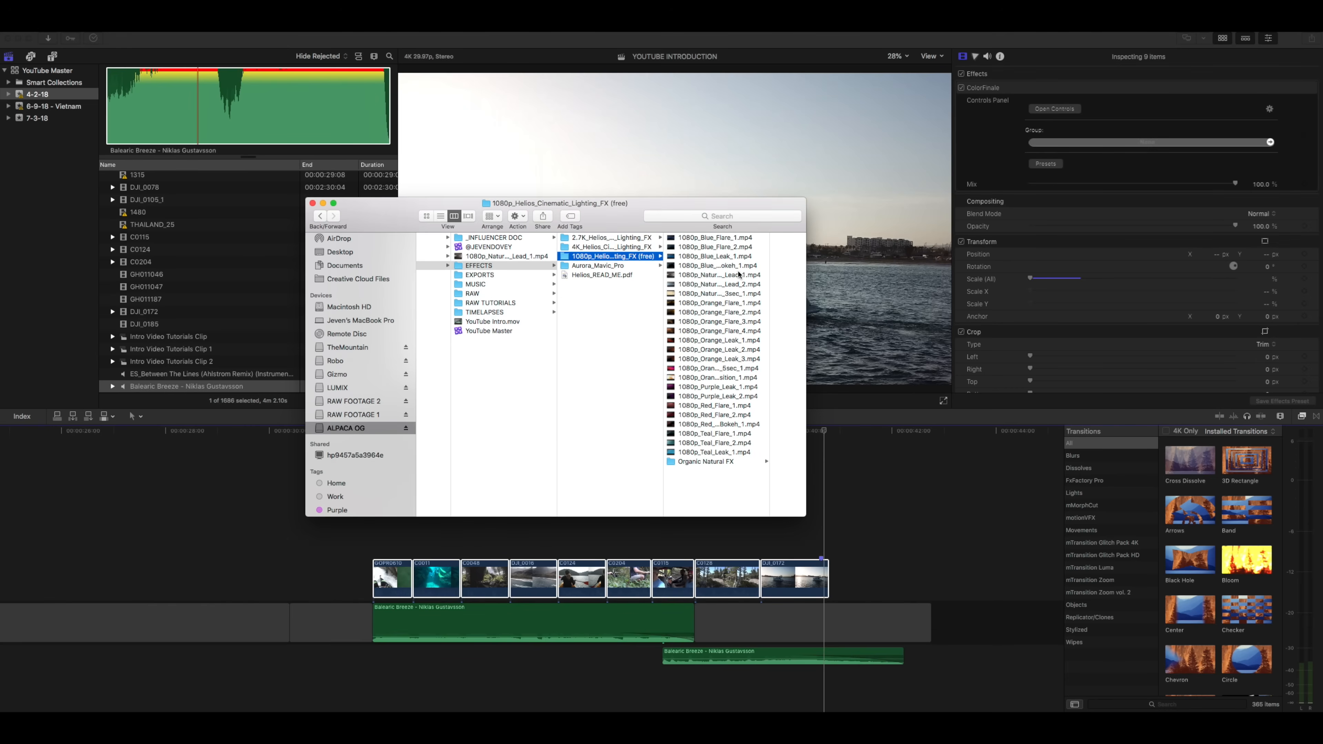
Preview the warm transition and orange flare videos, and add 1080p_Teal_Flare_1 above the early montage clips.
click(727, 294)
key(space)
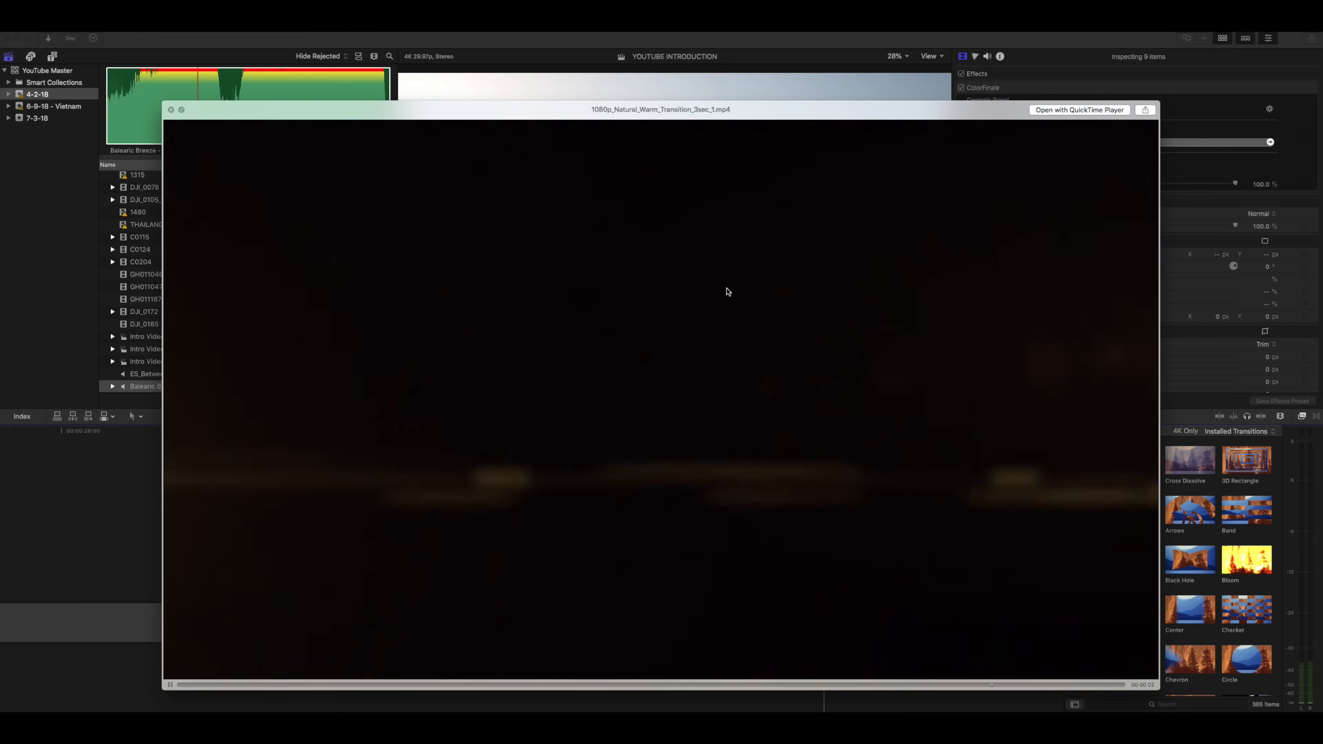
key(Down)
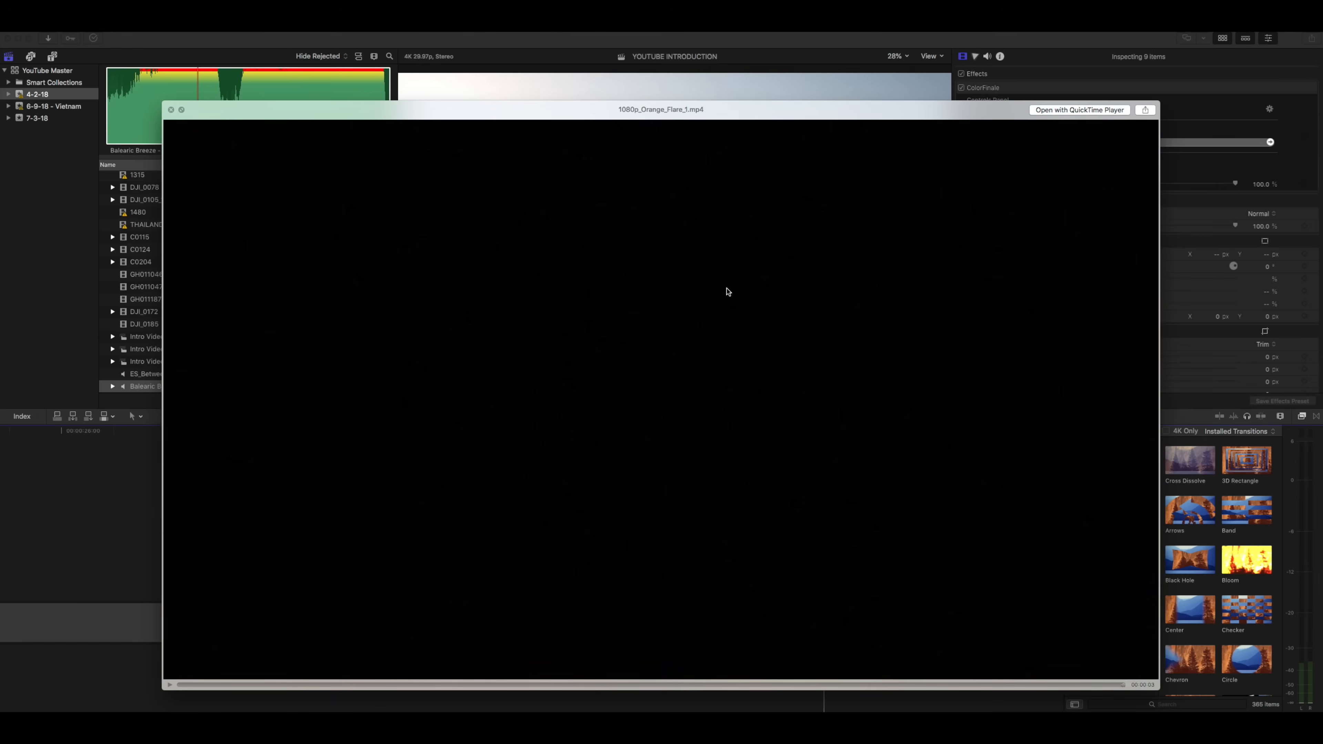
key(Down)
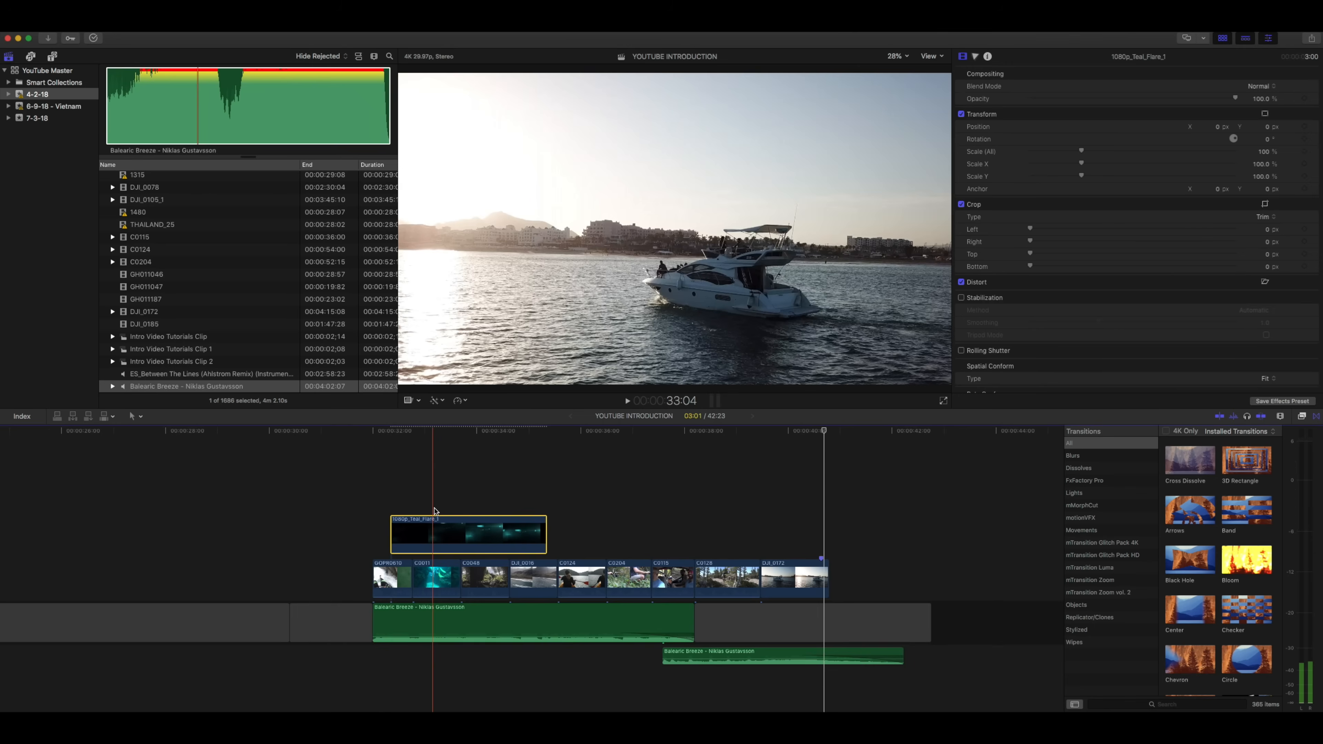
Play the 1080p_Teal_Flare_1 clip over the montage and set its blend mode to Color Dodge.
key(space)
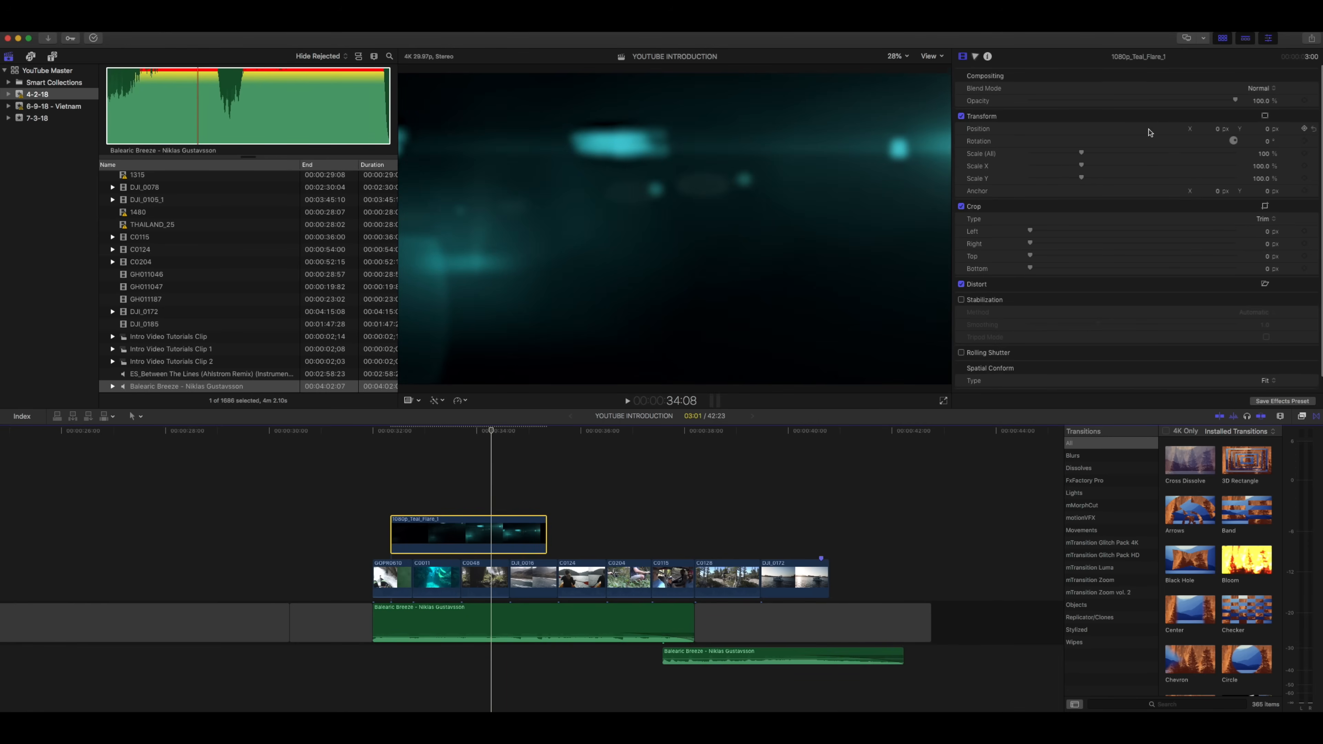
click(1260, 87)
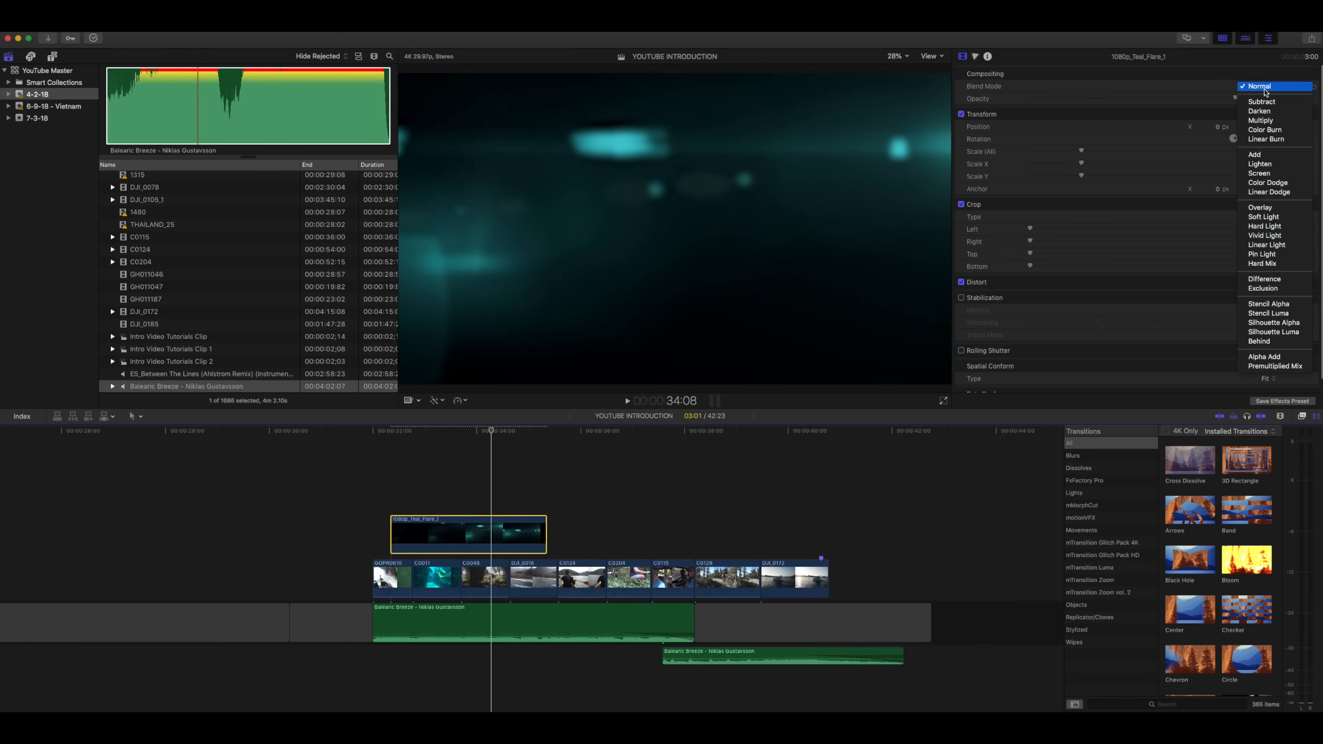
click(1281, 184)
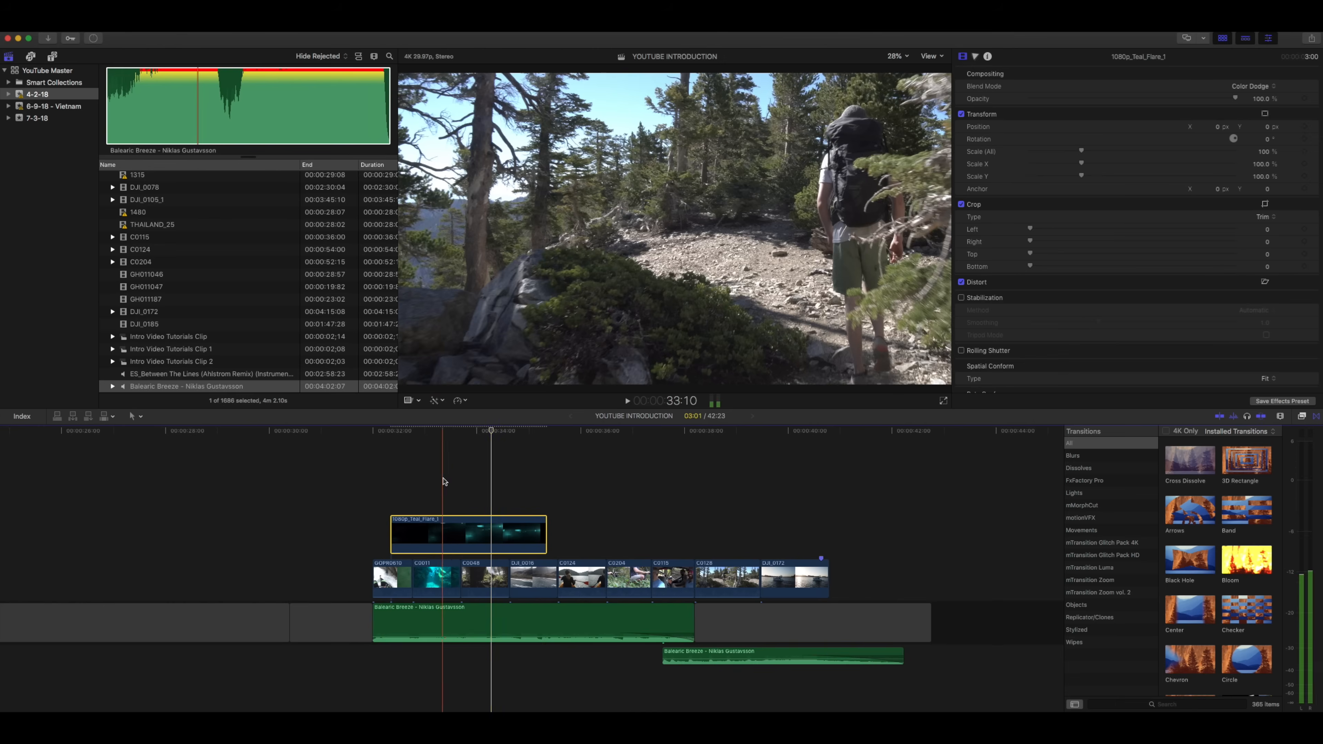
Move the 1080p_Teal_Flare_1 overlay slightly later above the montage and play it back.
key(space)
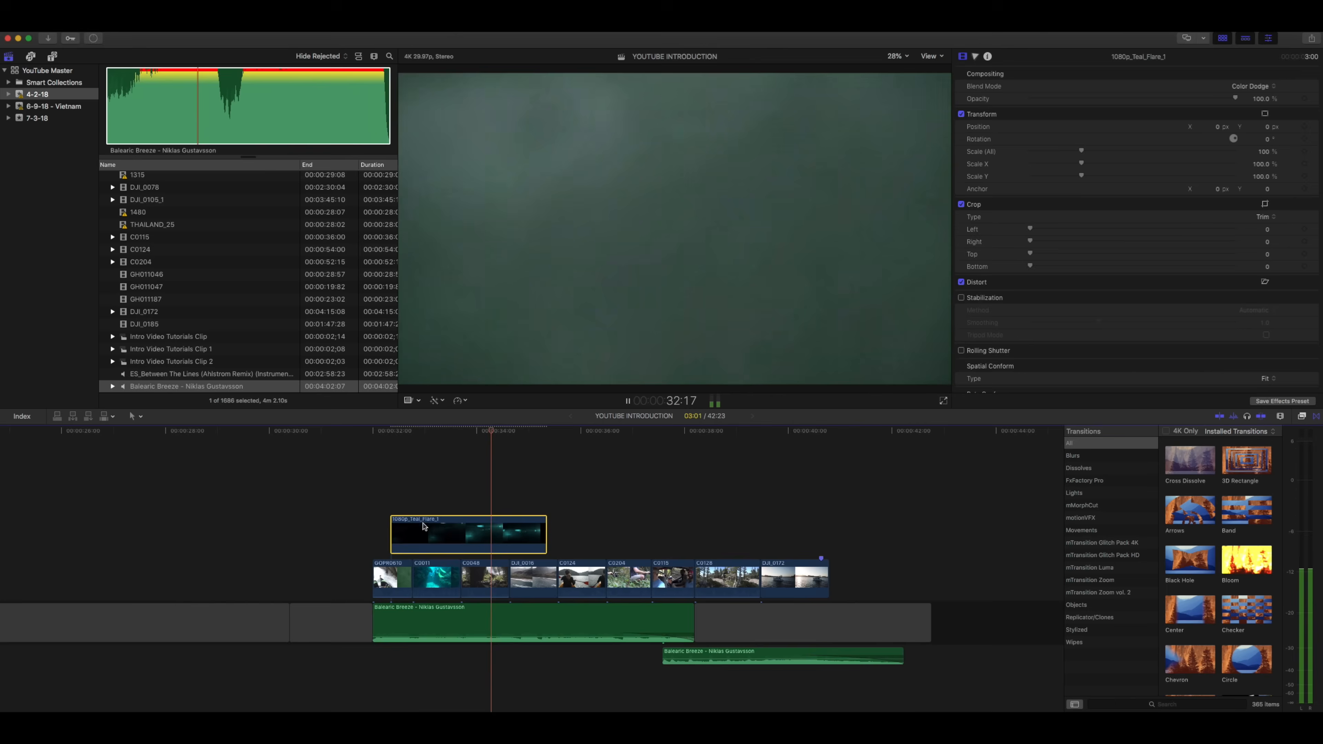
drag(412, 527, 447, 526)
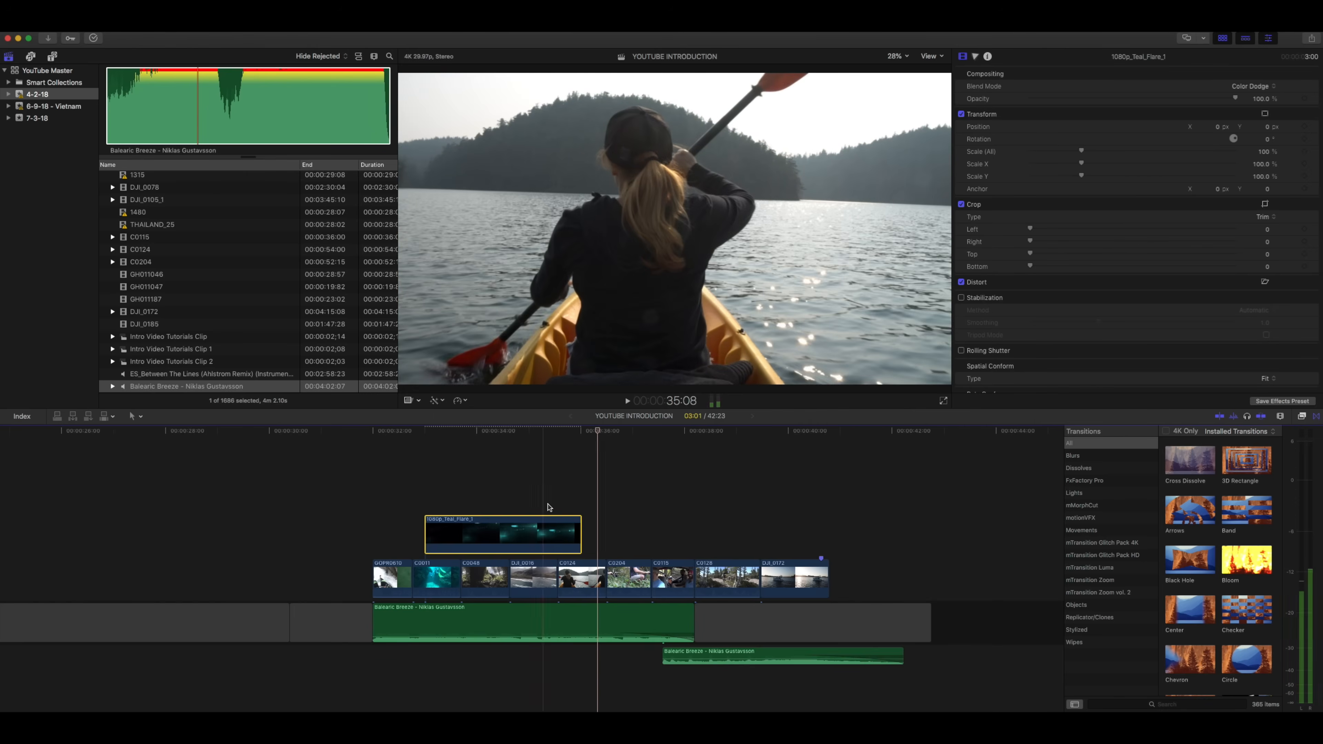
key(slash)
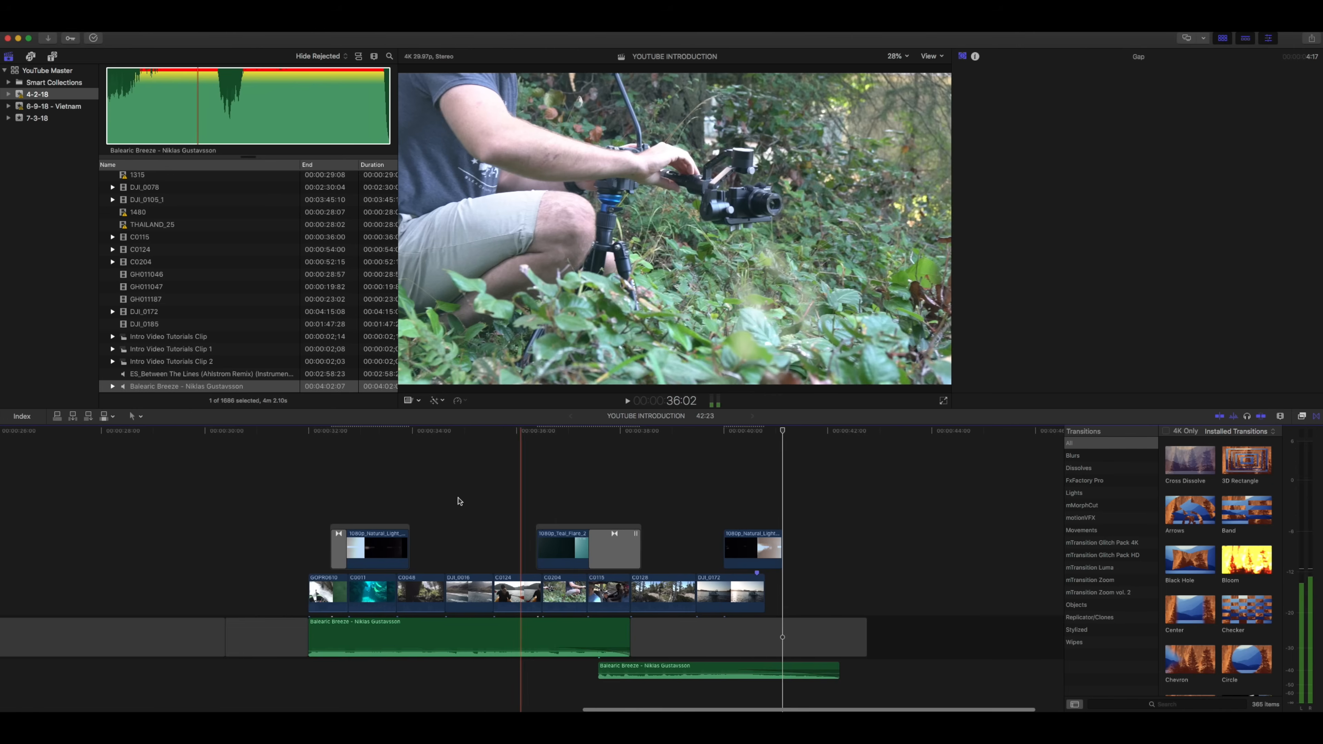
Play the opening montage clips to check the natural light flare over the diving shot.
key(space)
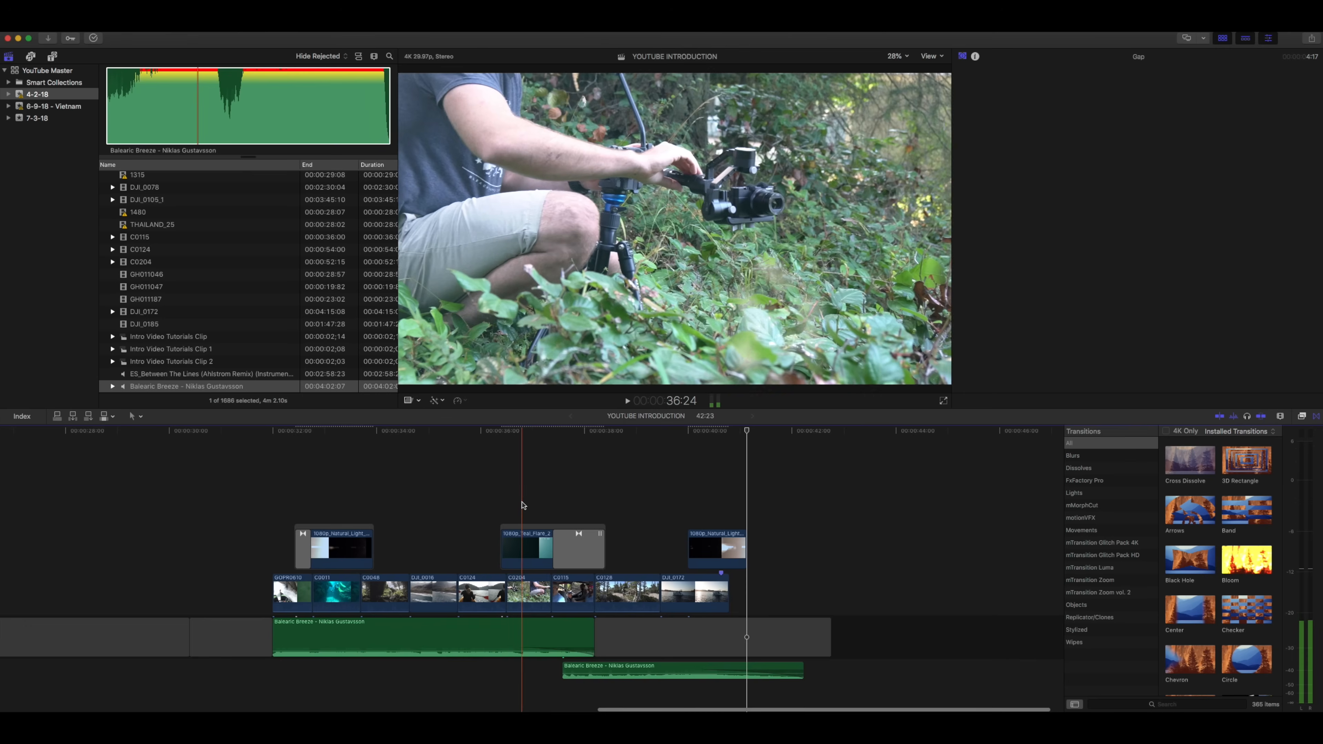
click(312, 500)
click(314, 499)
click(316, 500)
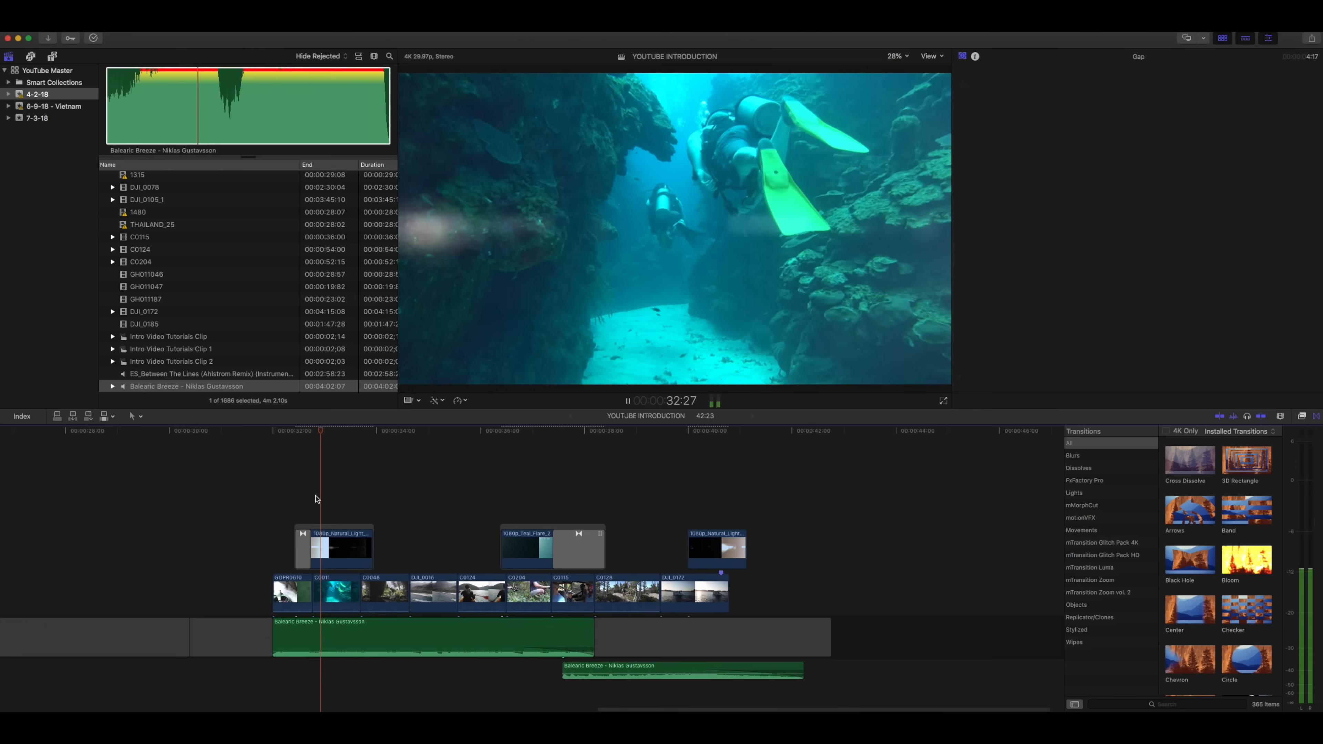
key(space)
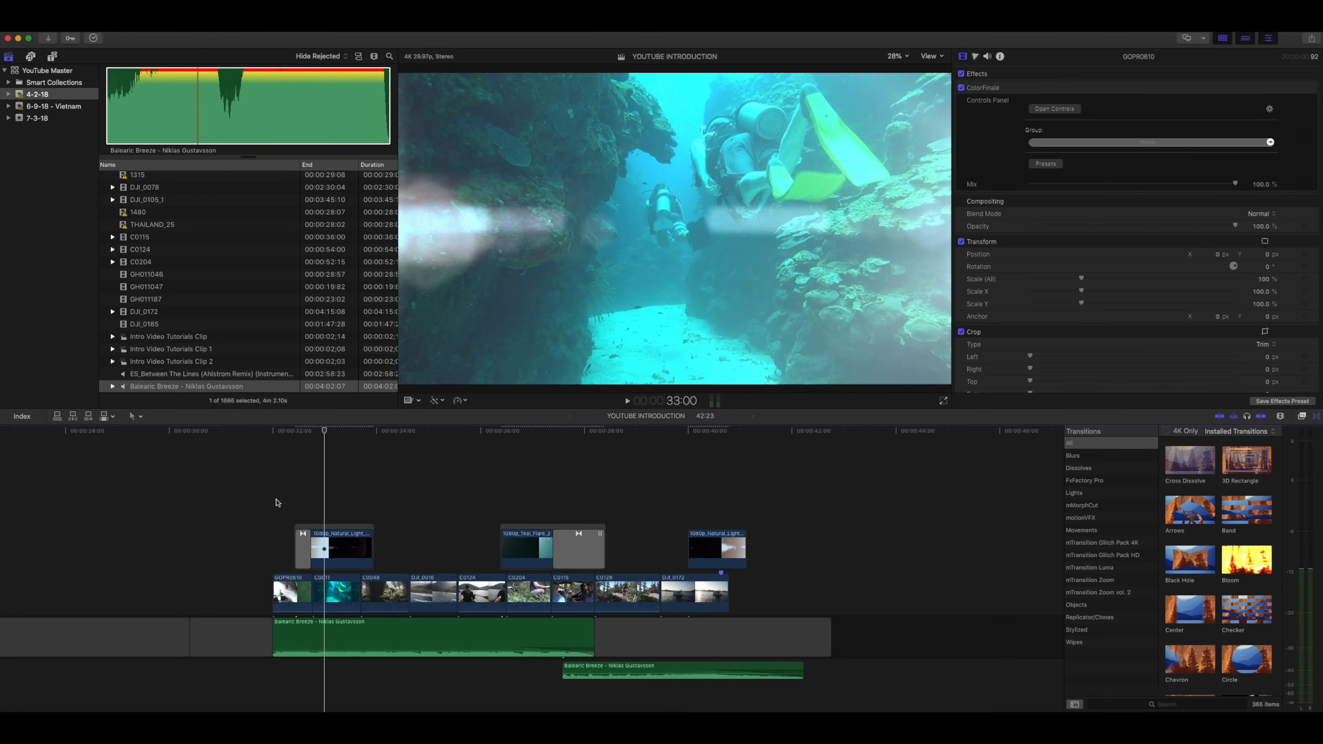
Replay the montage from 32:00 and play the closing boat clip with its natural light flare from 40:00.
click(277, 499)
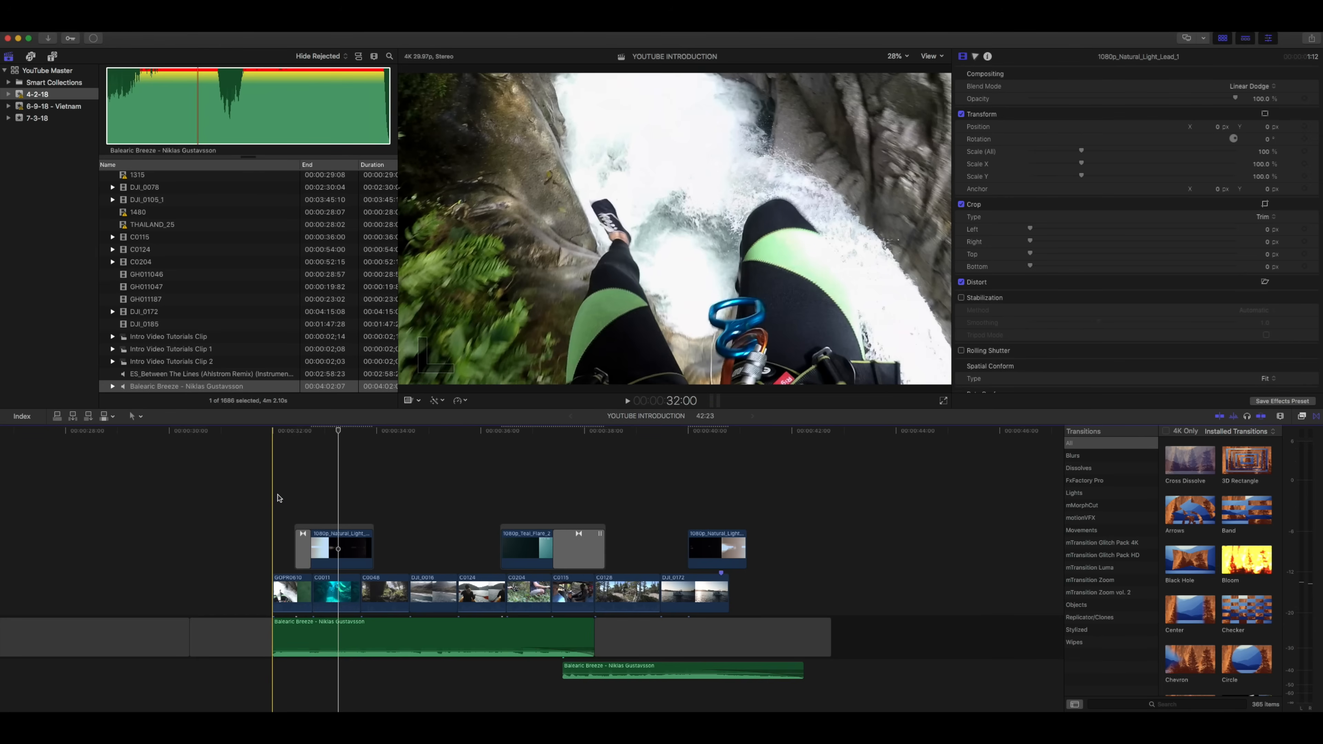
key(space)
key(space)
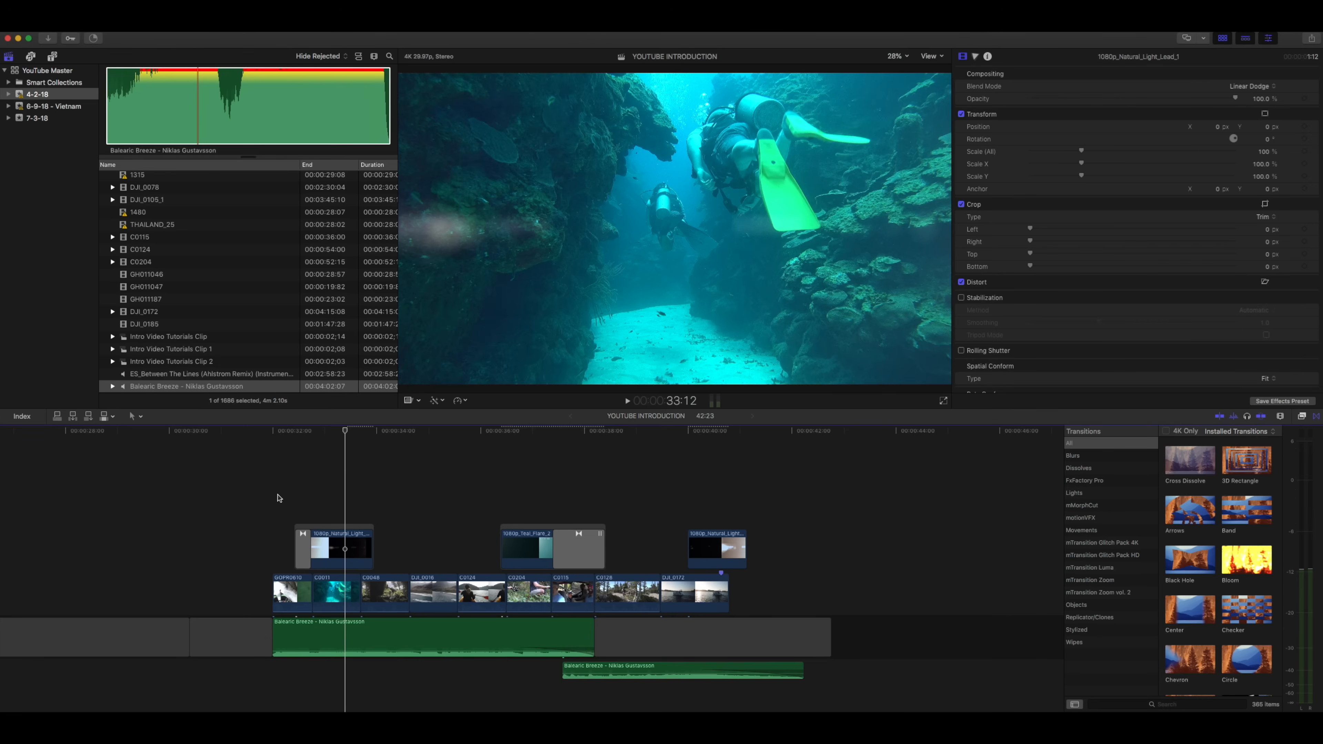
key(s)
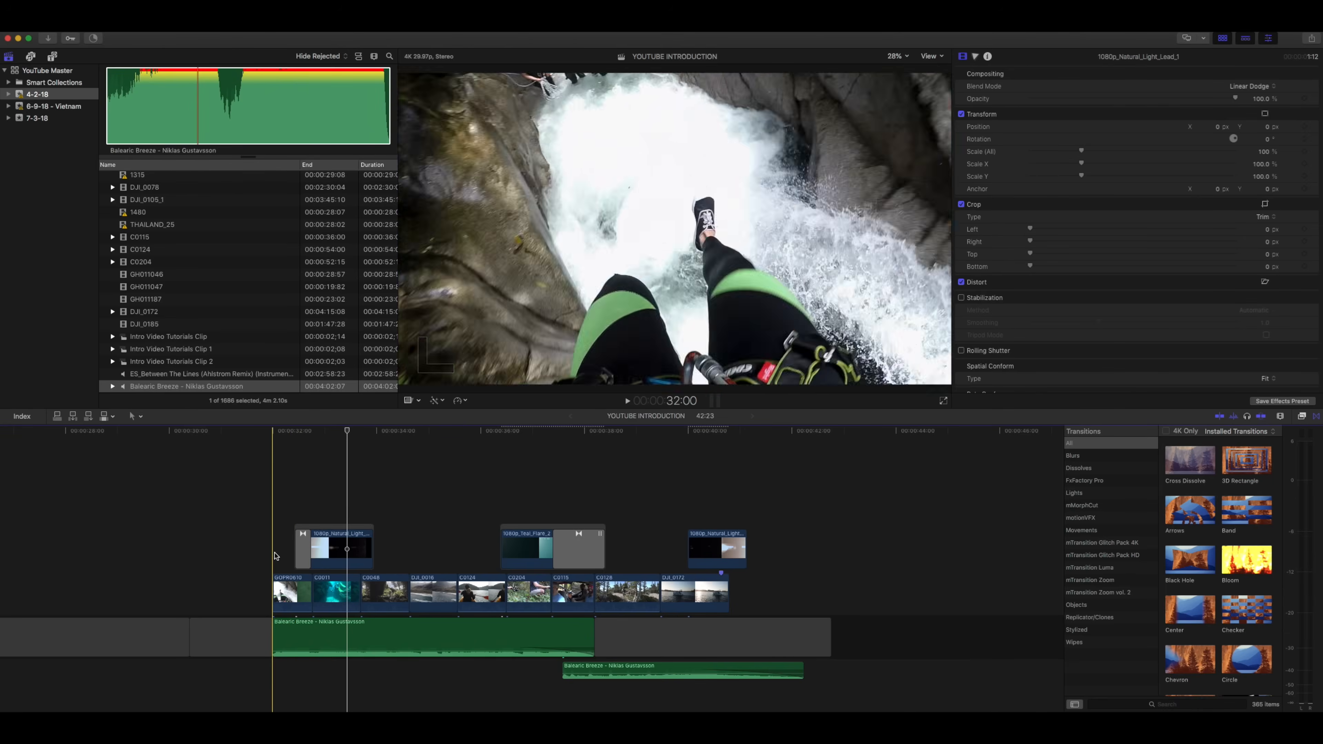
key(space)
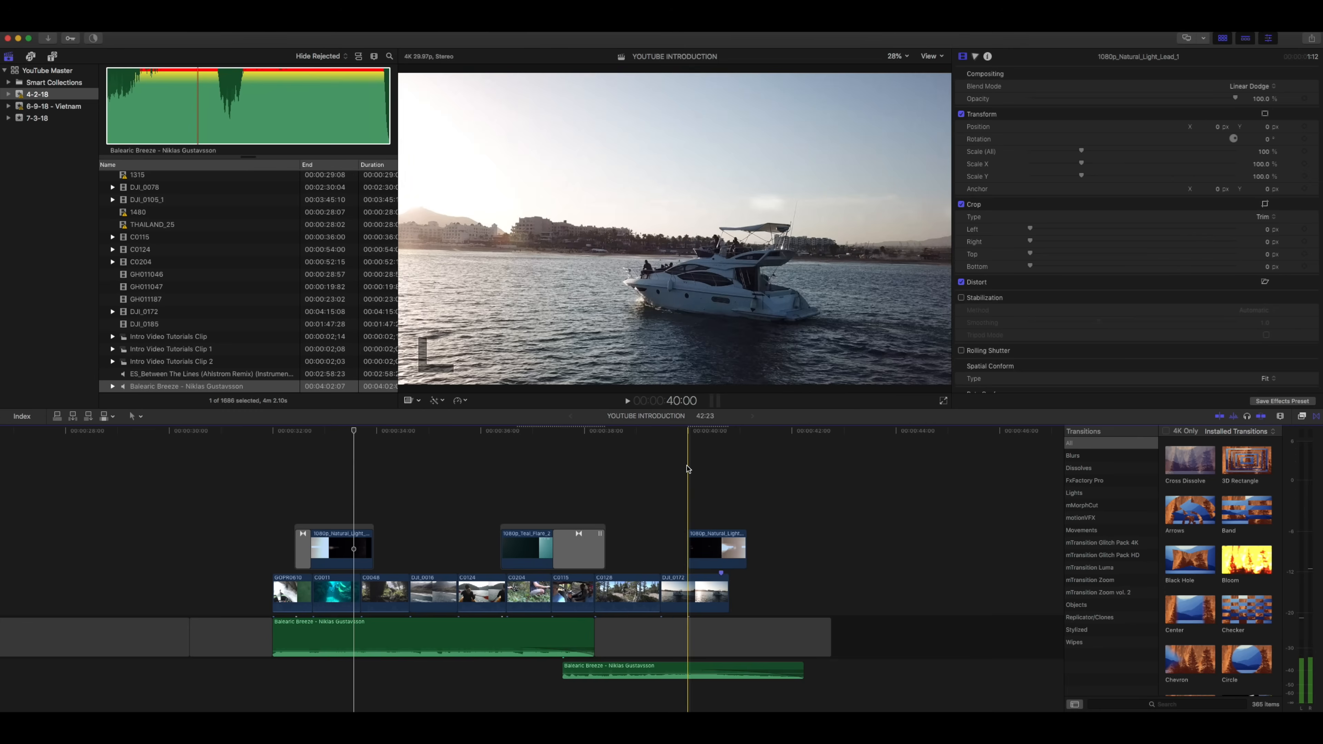
key(space)
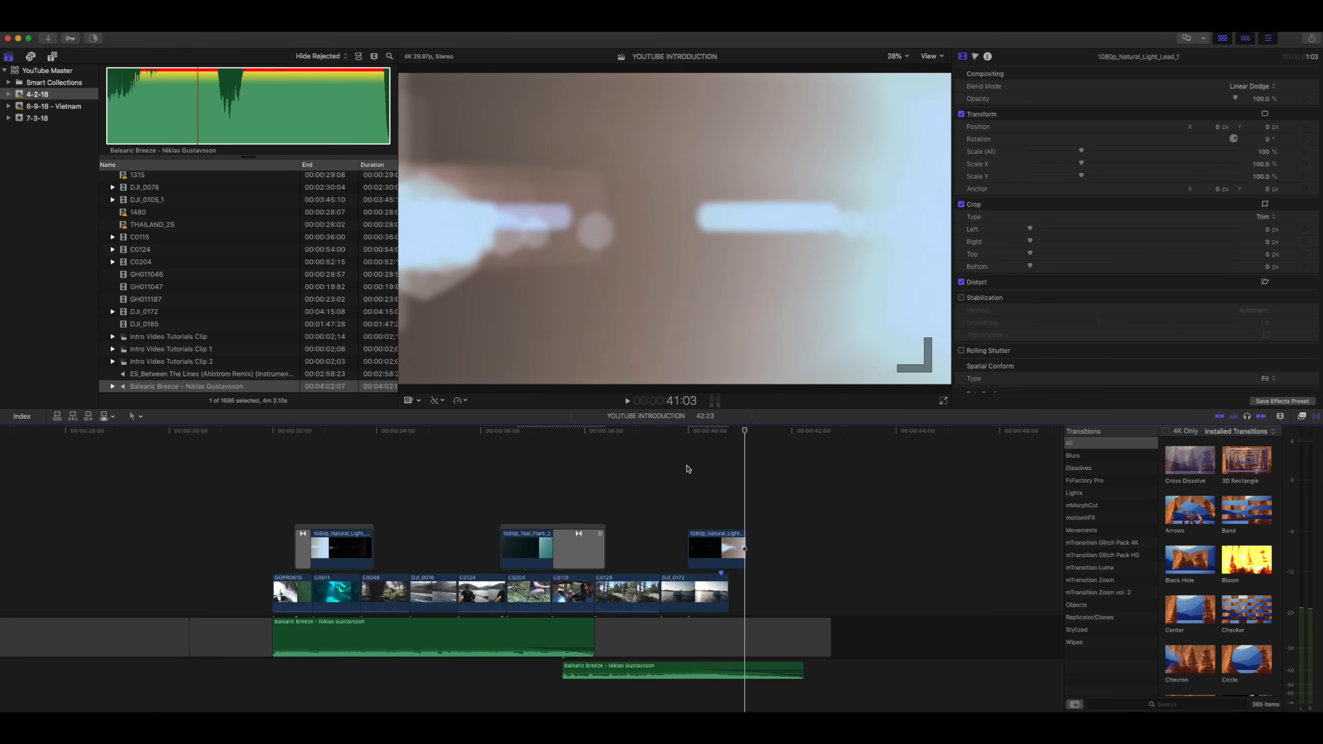
Trim the gap clip after the music to end with the last video clip, and play back the closing flare.
drag(830, 630, 728, 623)
drag(718, 495, 715, 492)
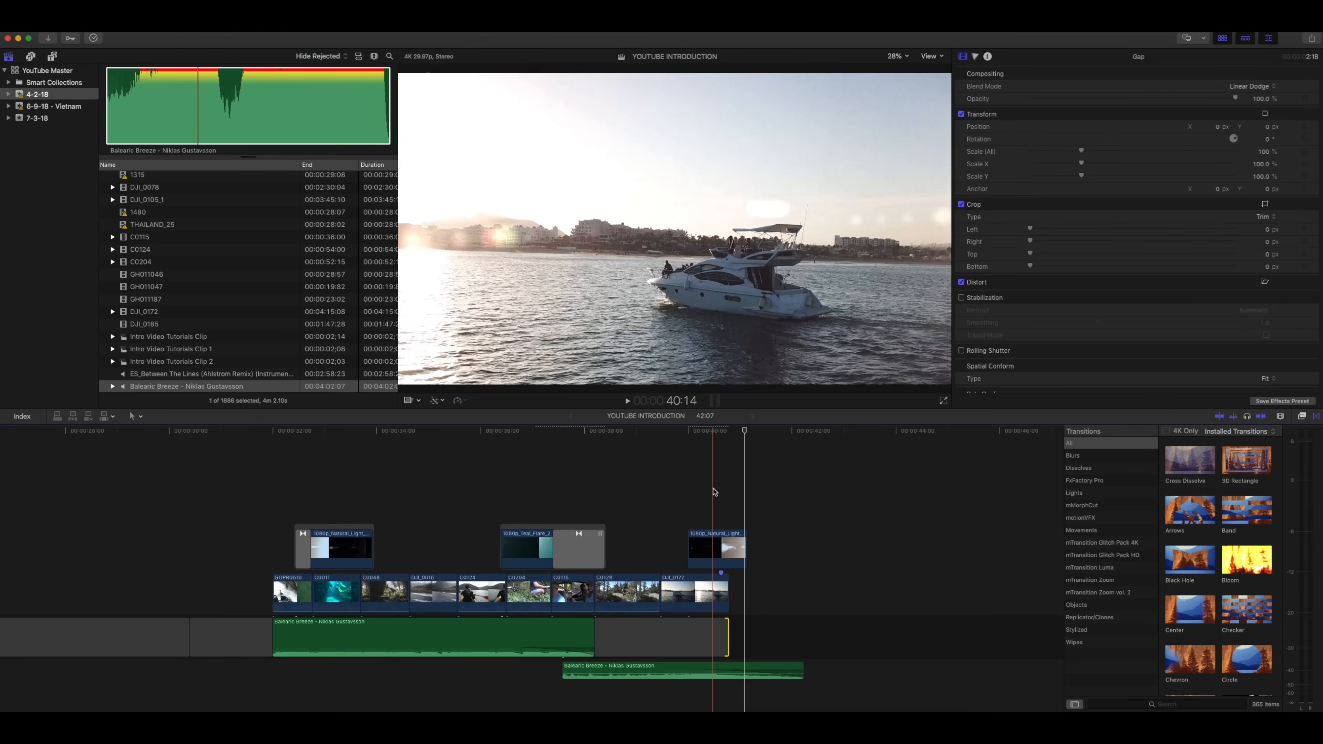
key(space)
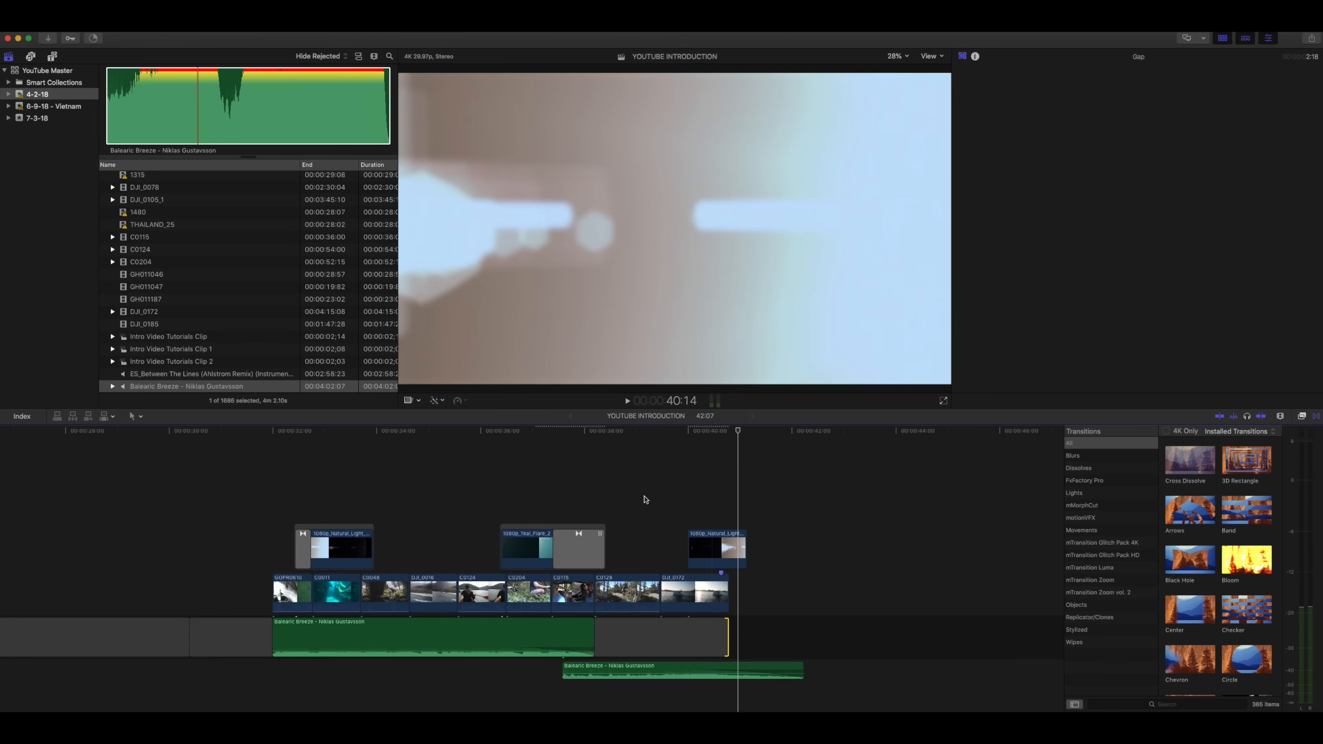
Open the mPointer titles and preview the crosshair designs, including Crosshair 6 and Crosshair 18.
scroll(676, 497, left, 2)
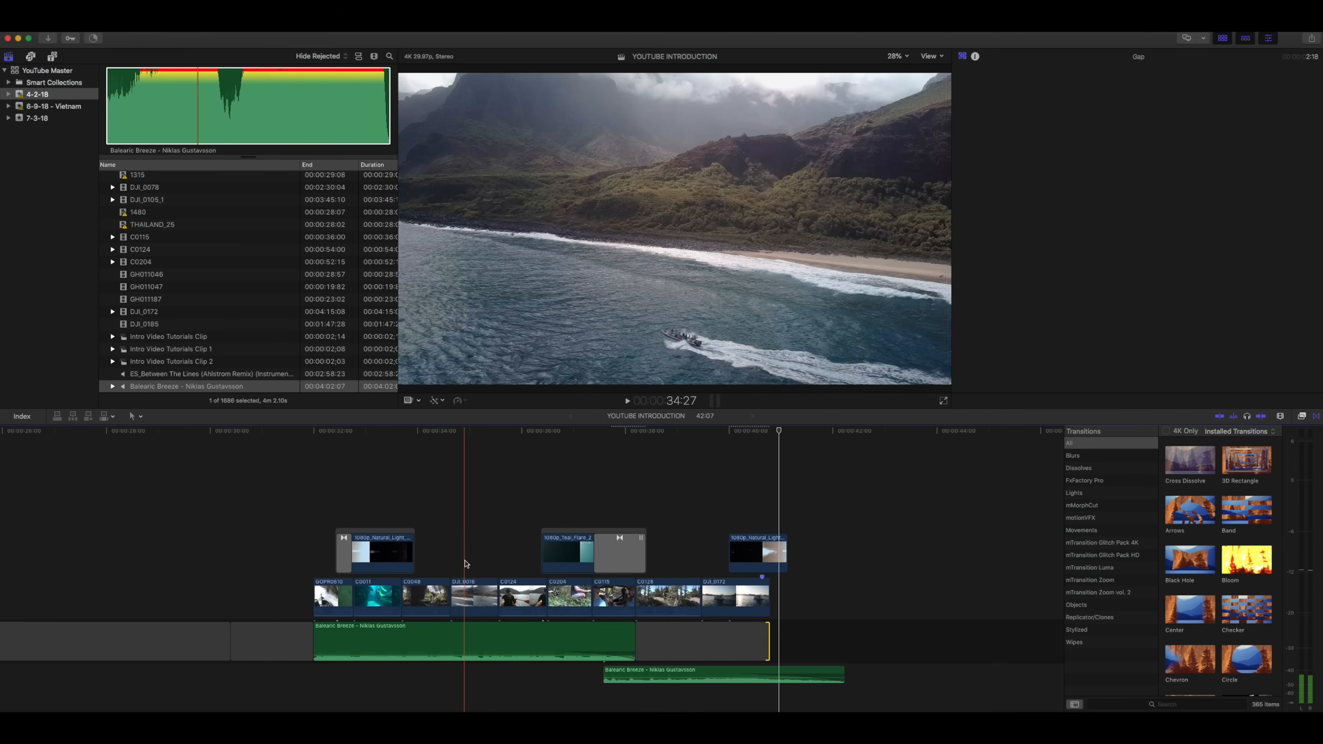
click(52, 55)
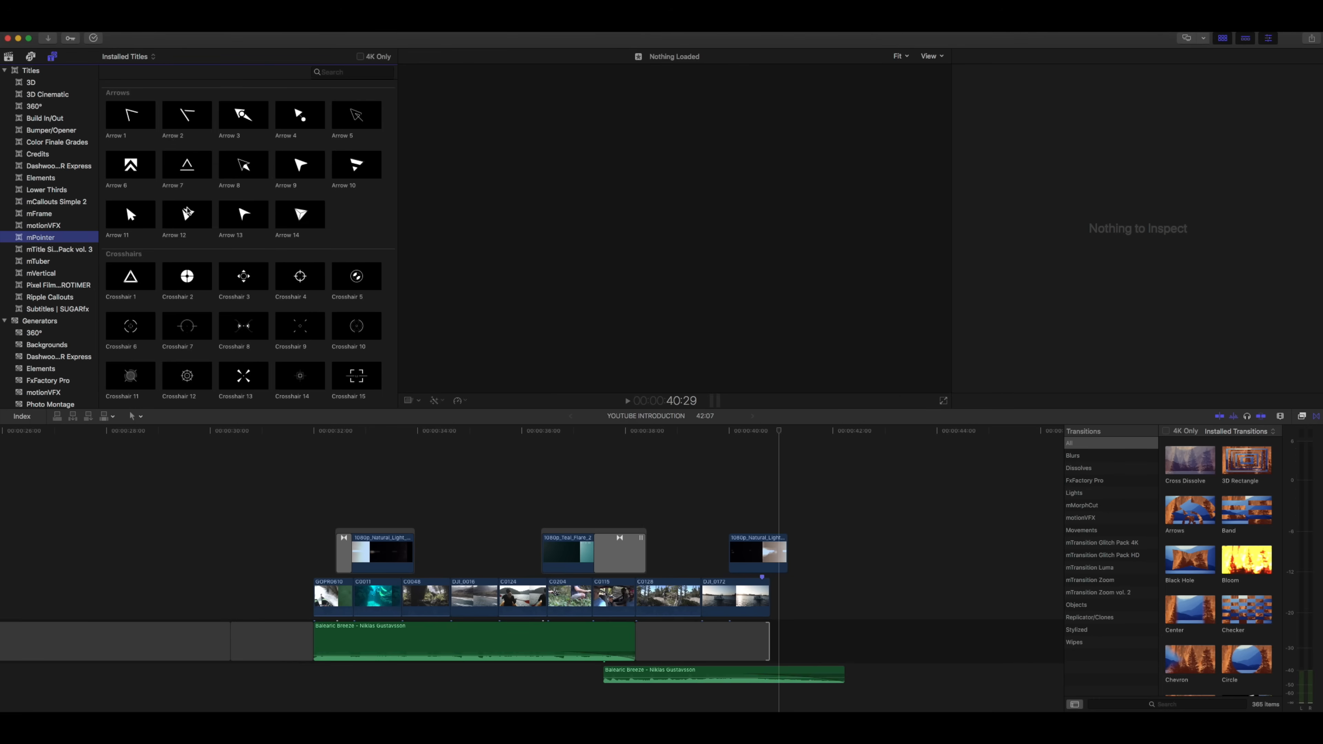
scroll(164, 227, down, 4)
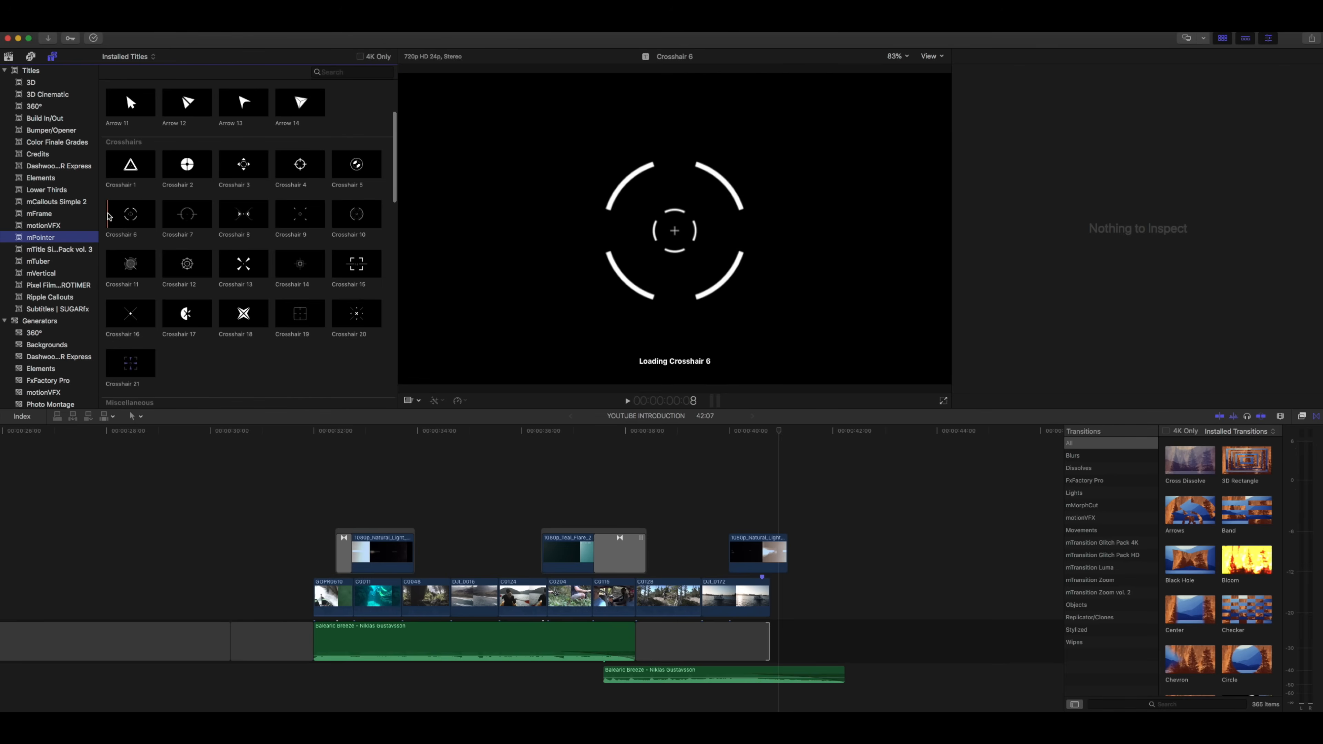
key(space)
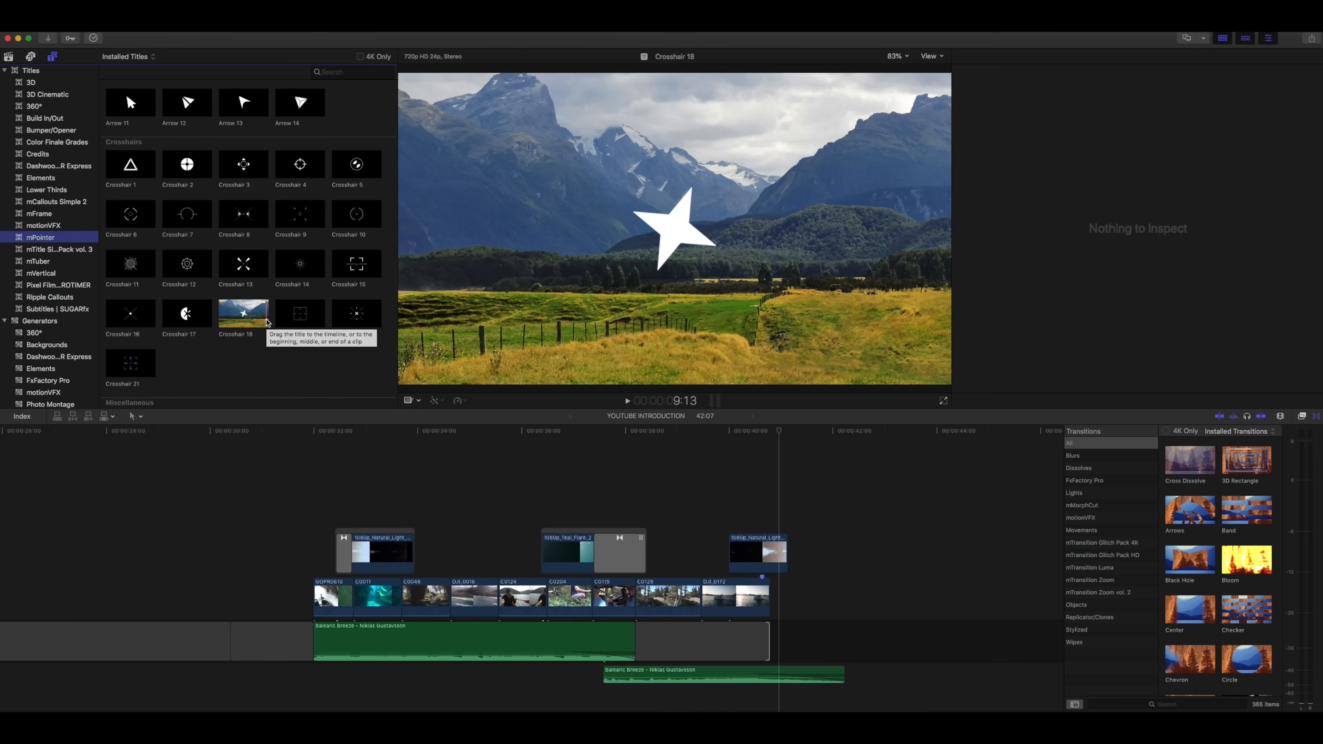
Add the Crosshair 6 title above the montage and flares, starting at the diving clip, and delete its caption text.
click(140, 219)
drag(139, 219, 355, 519)
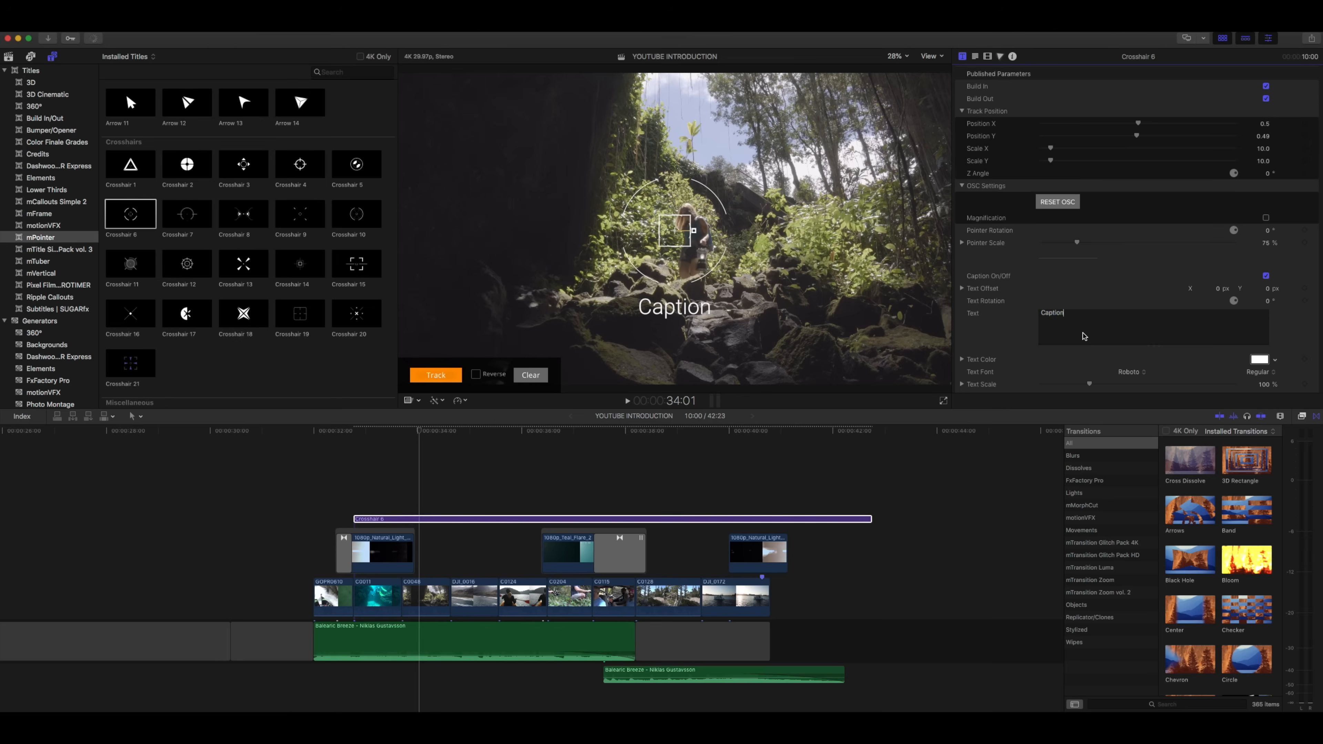
key(BackSpace)
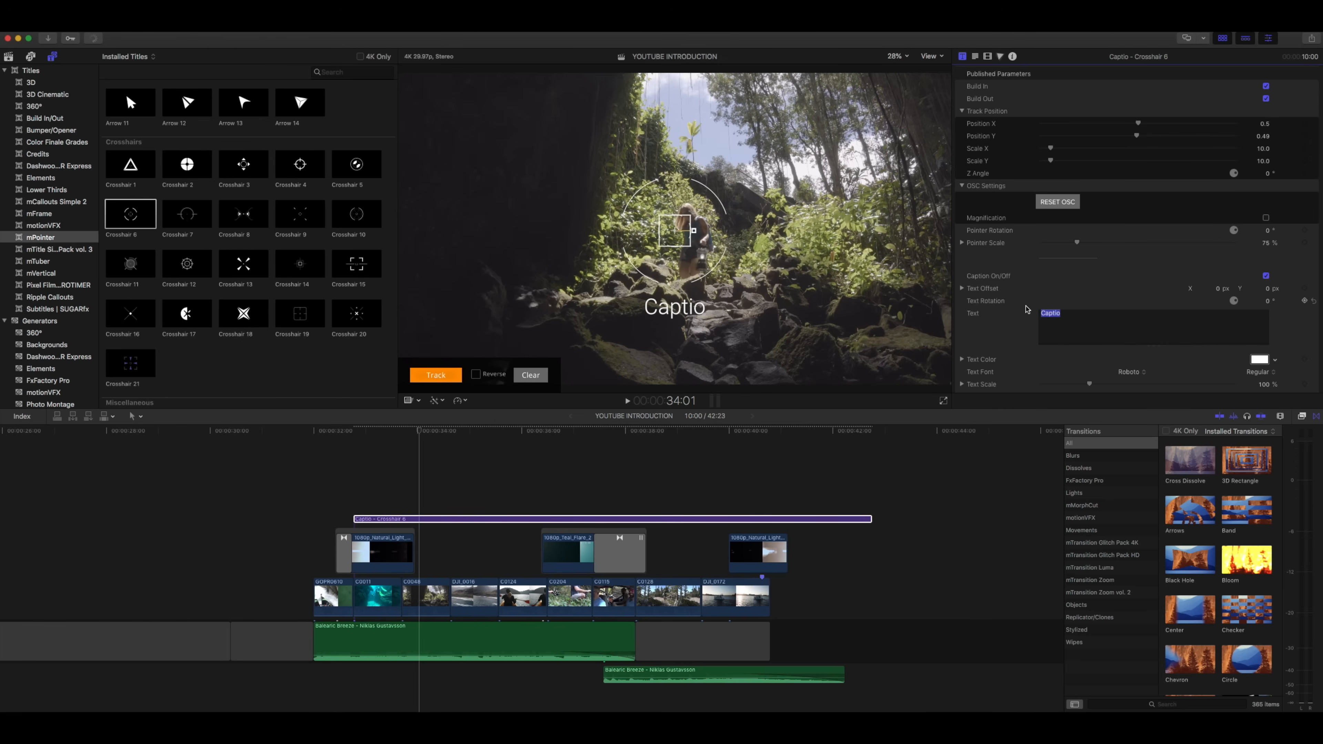
Thicken the Crosshair 6 graphic by setting its line width to 13 and cross width to 5.
scroll(1069, 271, down, 10)
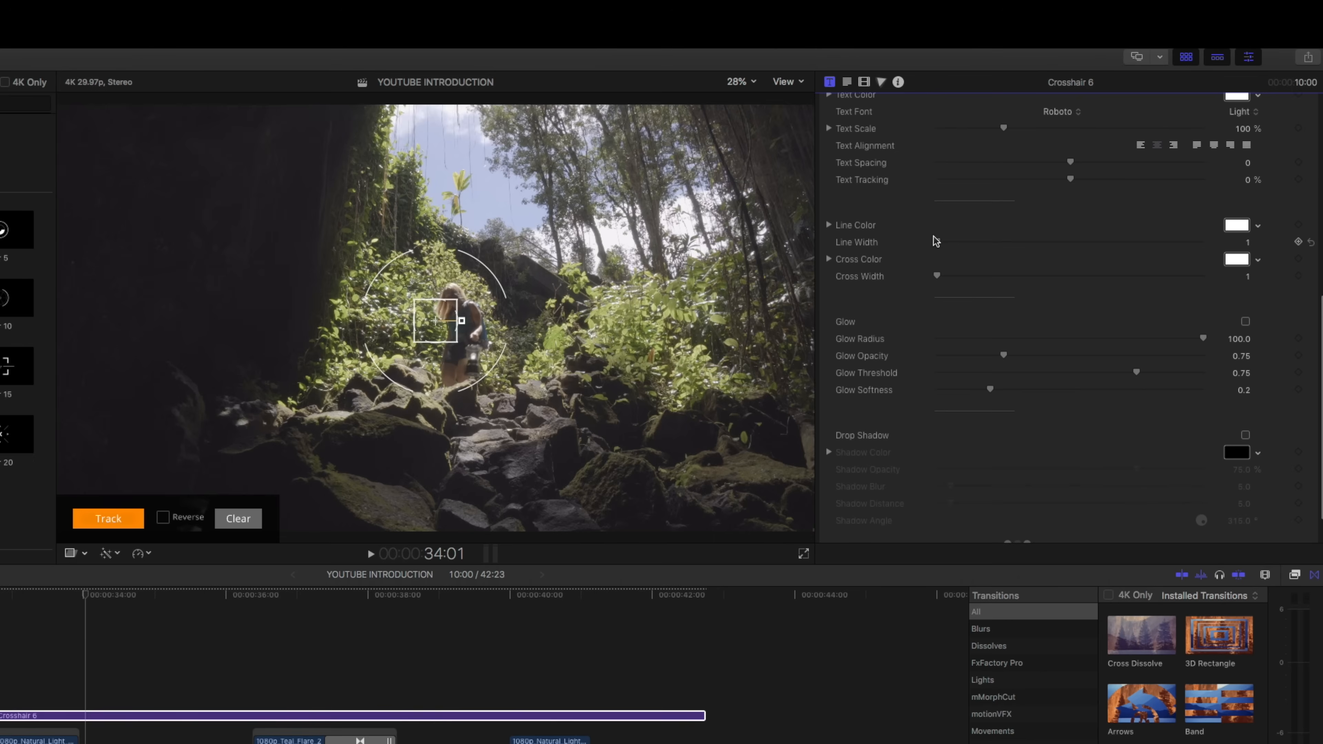
drag(937, 243, 946, 278)
scroll(983, 478, up, 5)
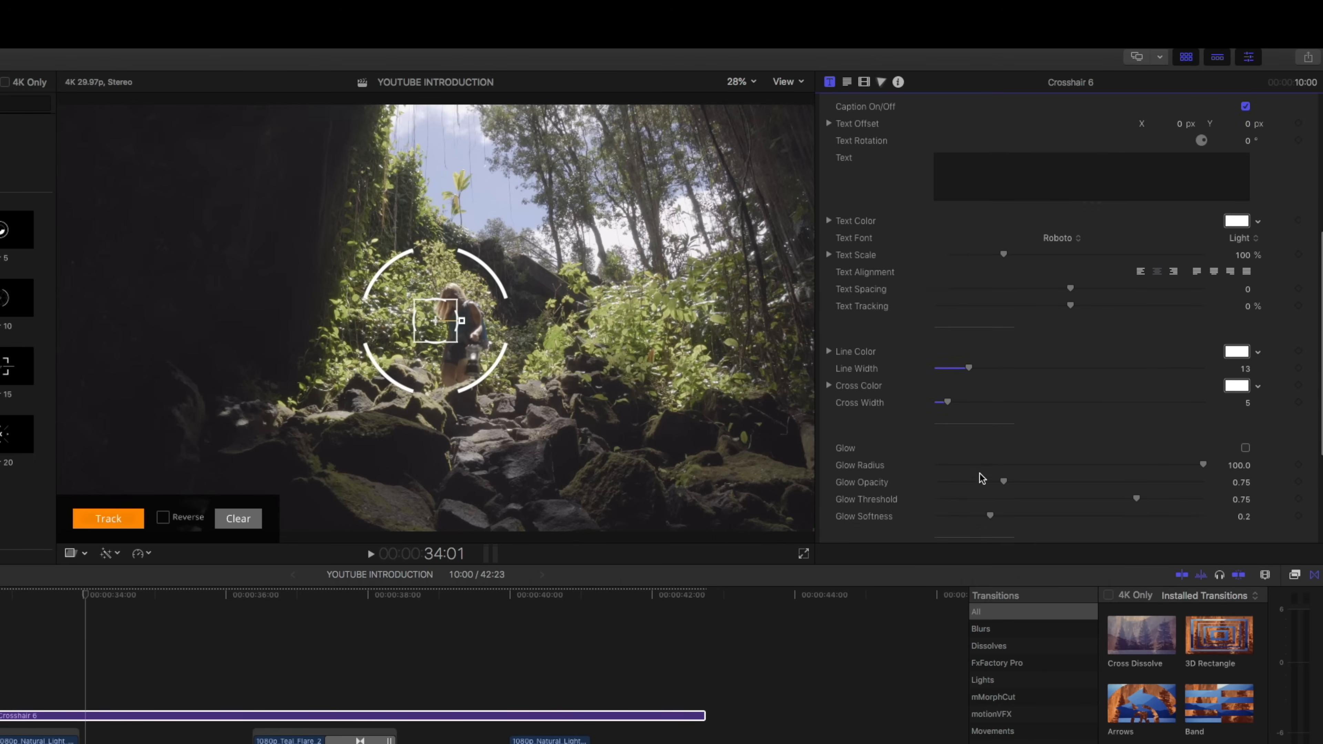
Enlarge the crosshair to a pointer scale of 368.4% and move it to the upper right of the frame.
scroll(930, 295, up, 6)
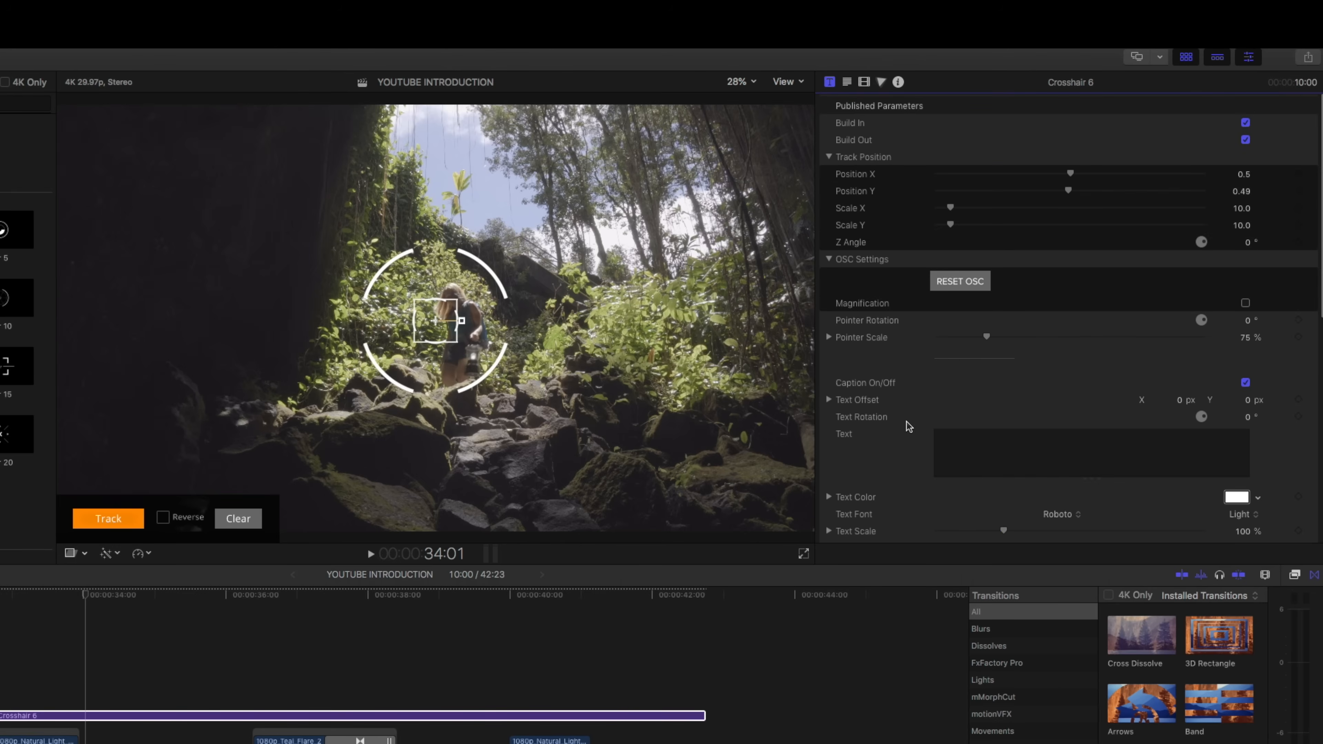
scroll(1015, 352, down, 2)
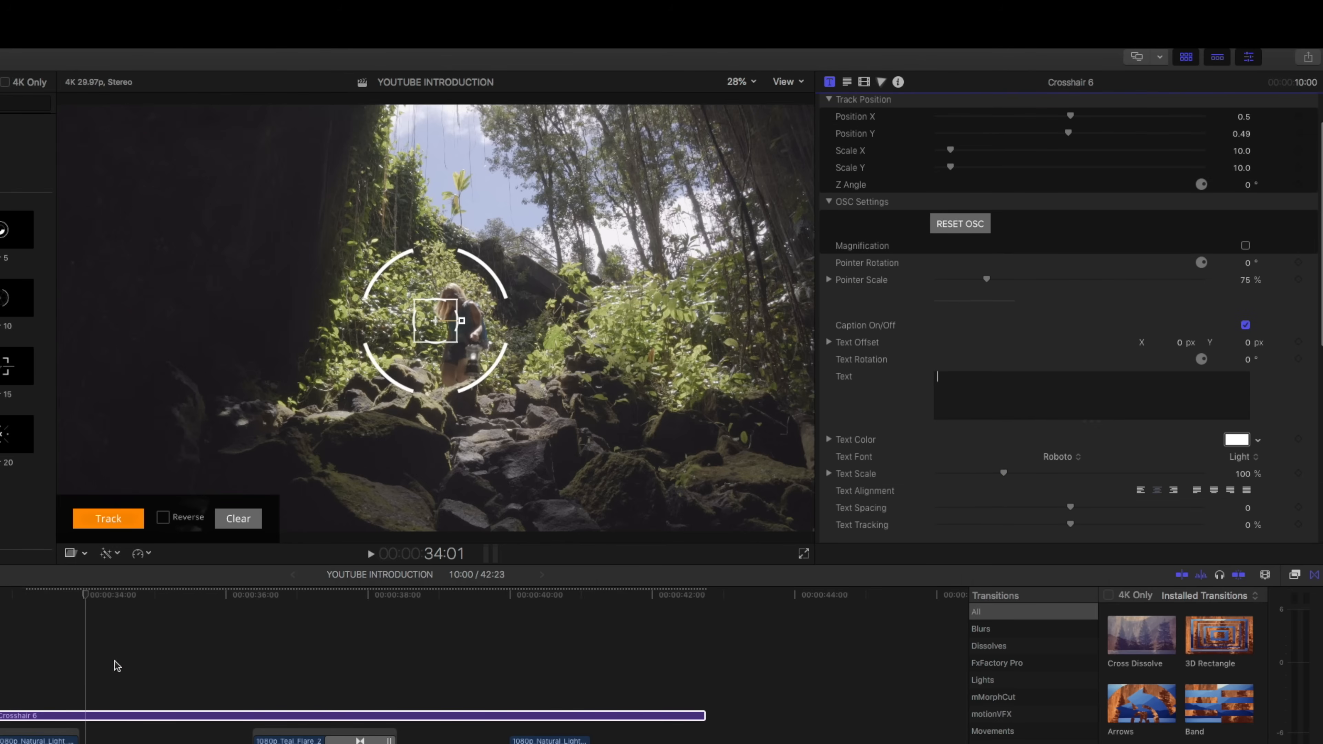
key(space)
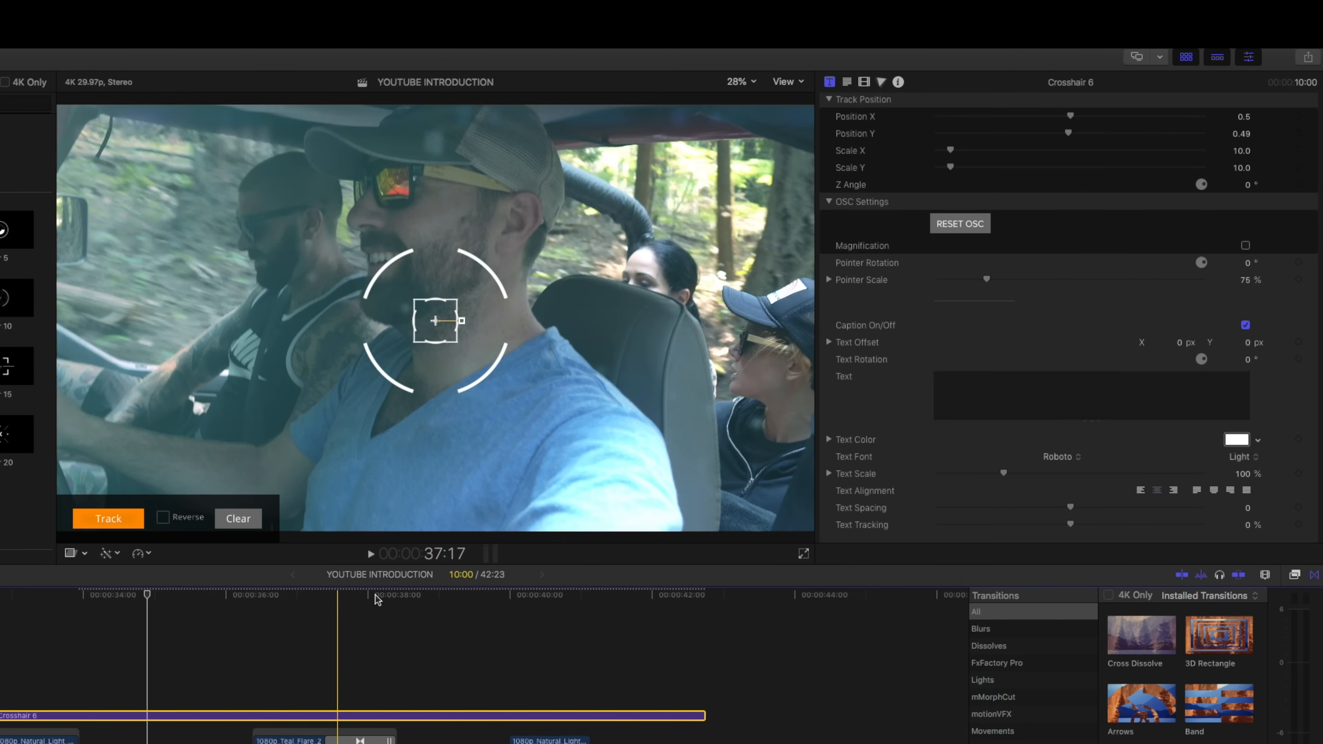
drag(987, 282, 1181, 279)
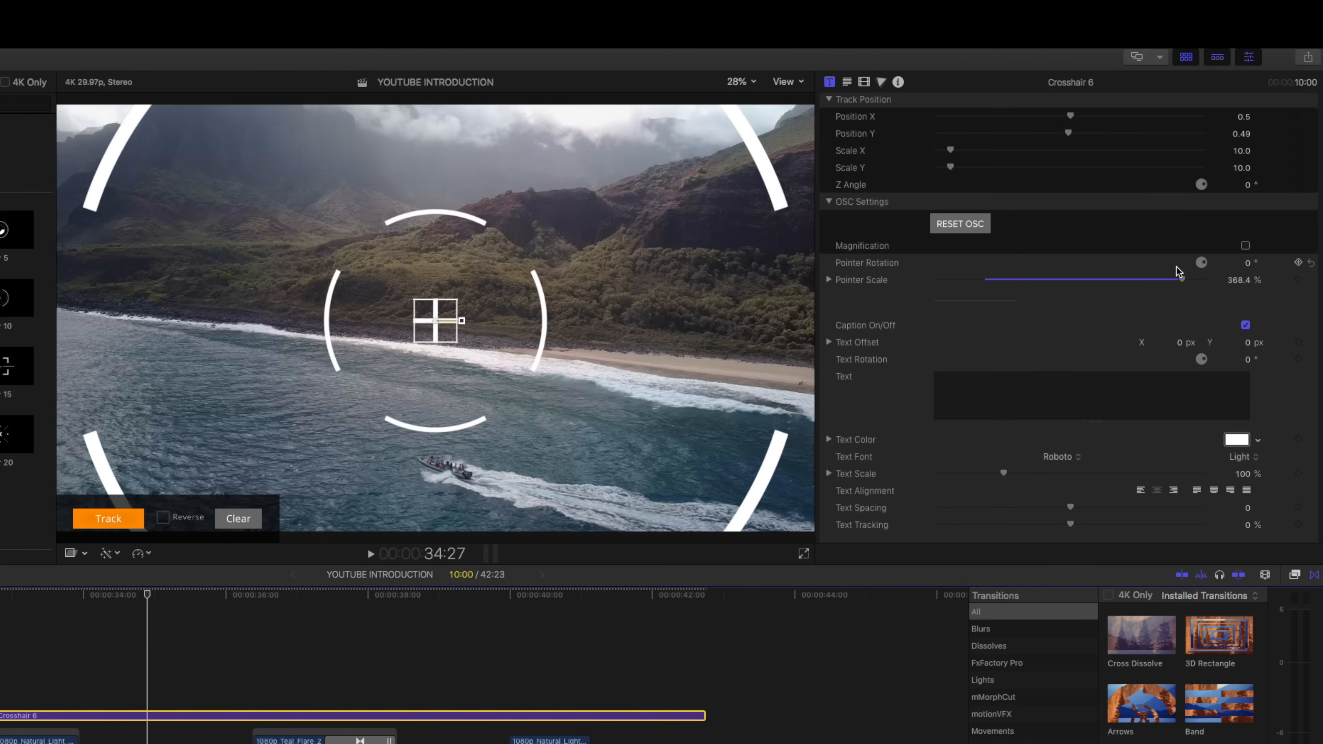
drag(435, 320, 721, 279)
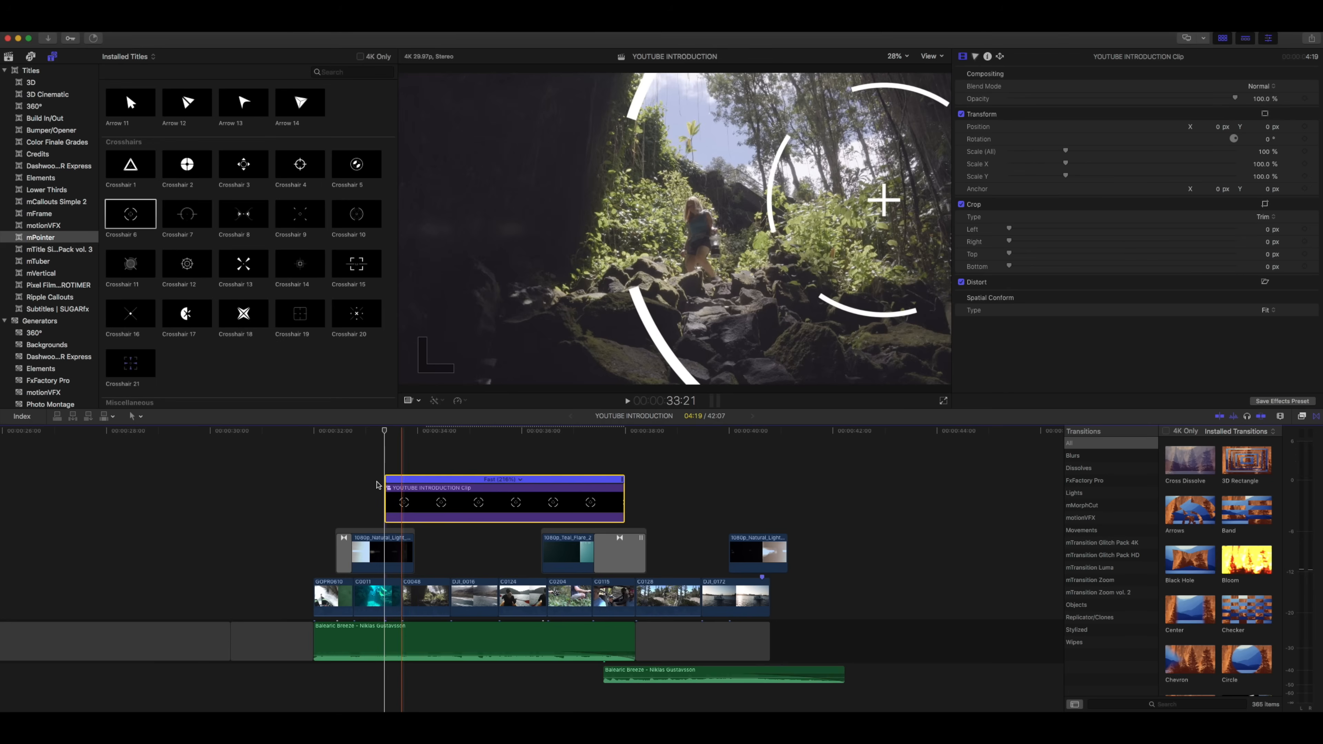
Shift the retimed crosshair compound clip to the start of the diving clip, play it back, and set its opacity to 25.17%.
drag(378, 485, 366, 493)
key(space)
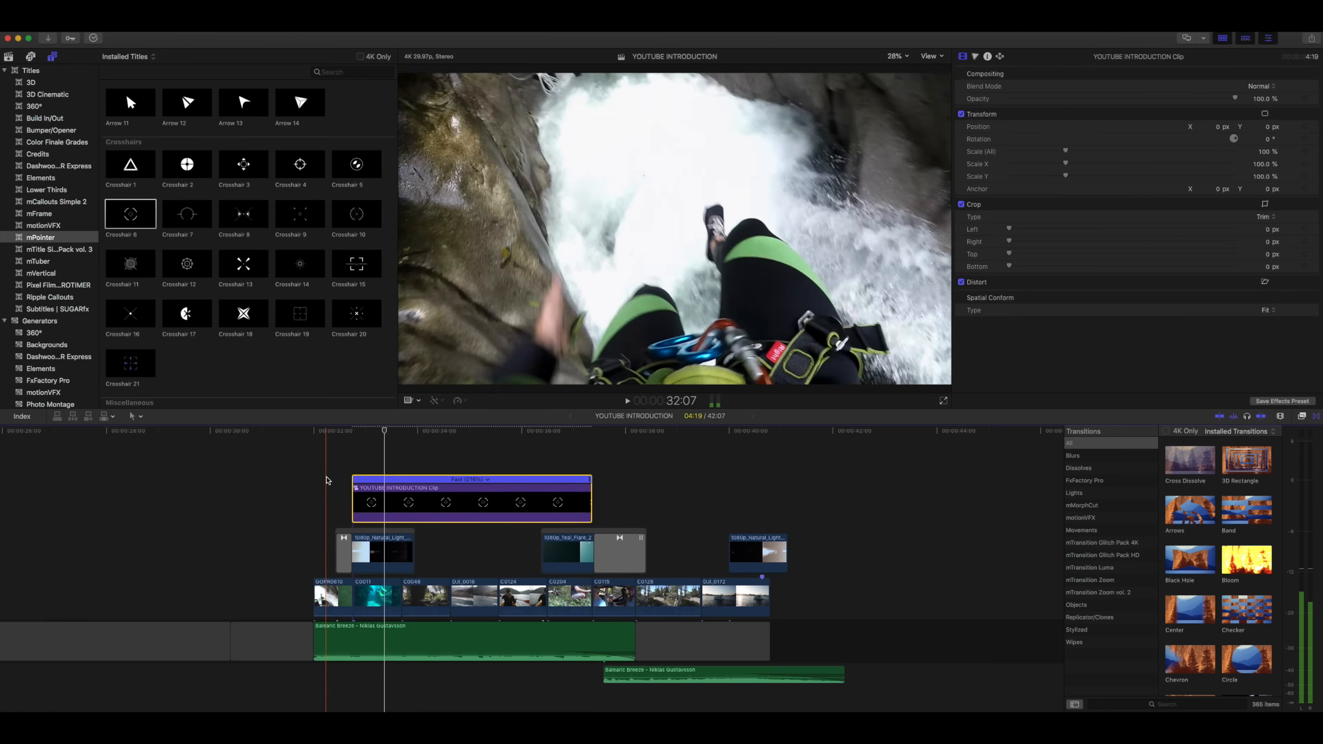
key(space)
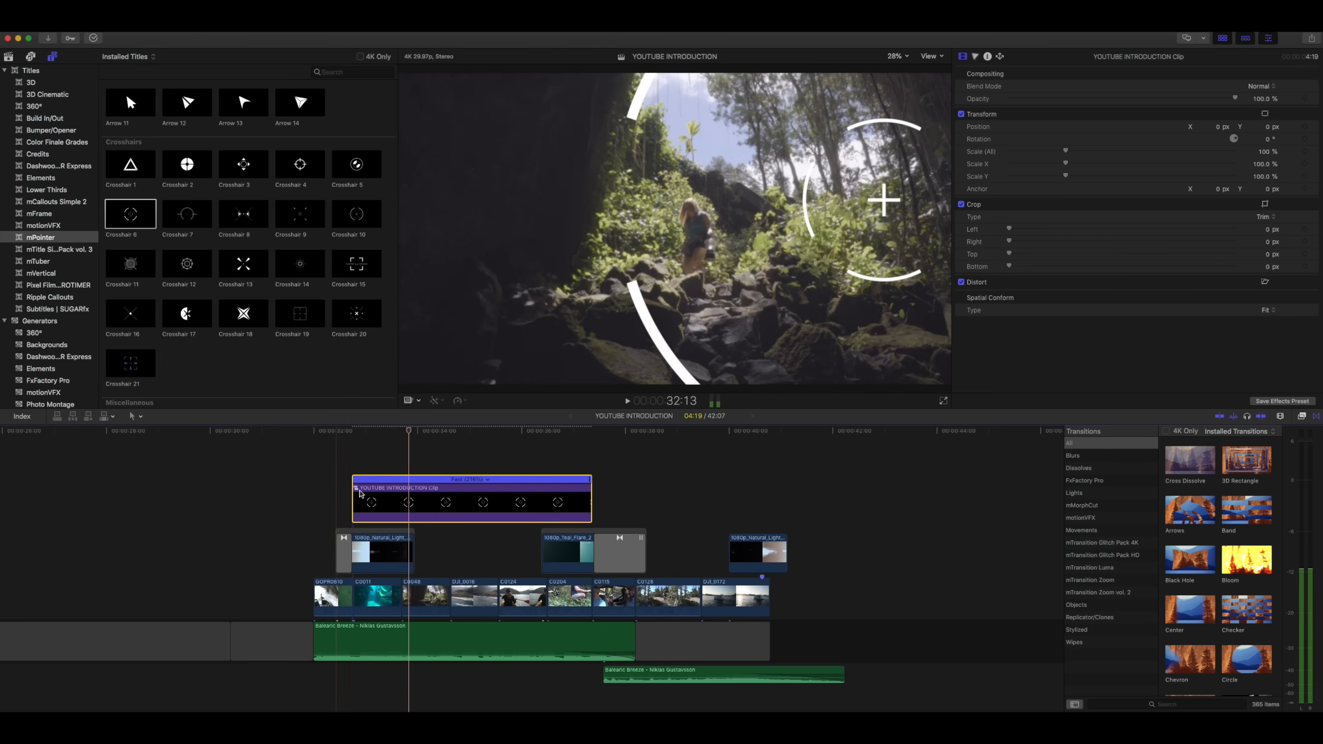
drag(1195, 106, 1066, 102)
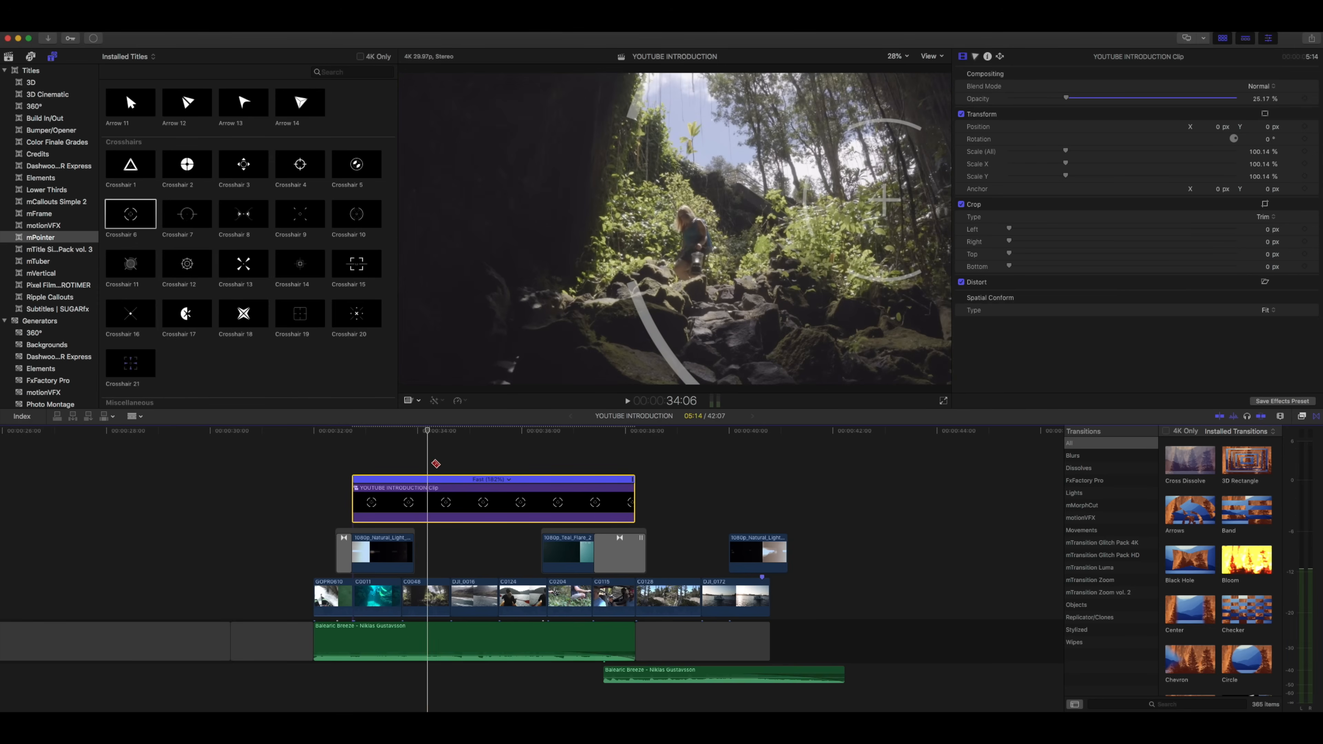
drag(352, 325, 363, 456)
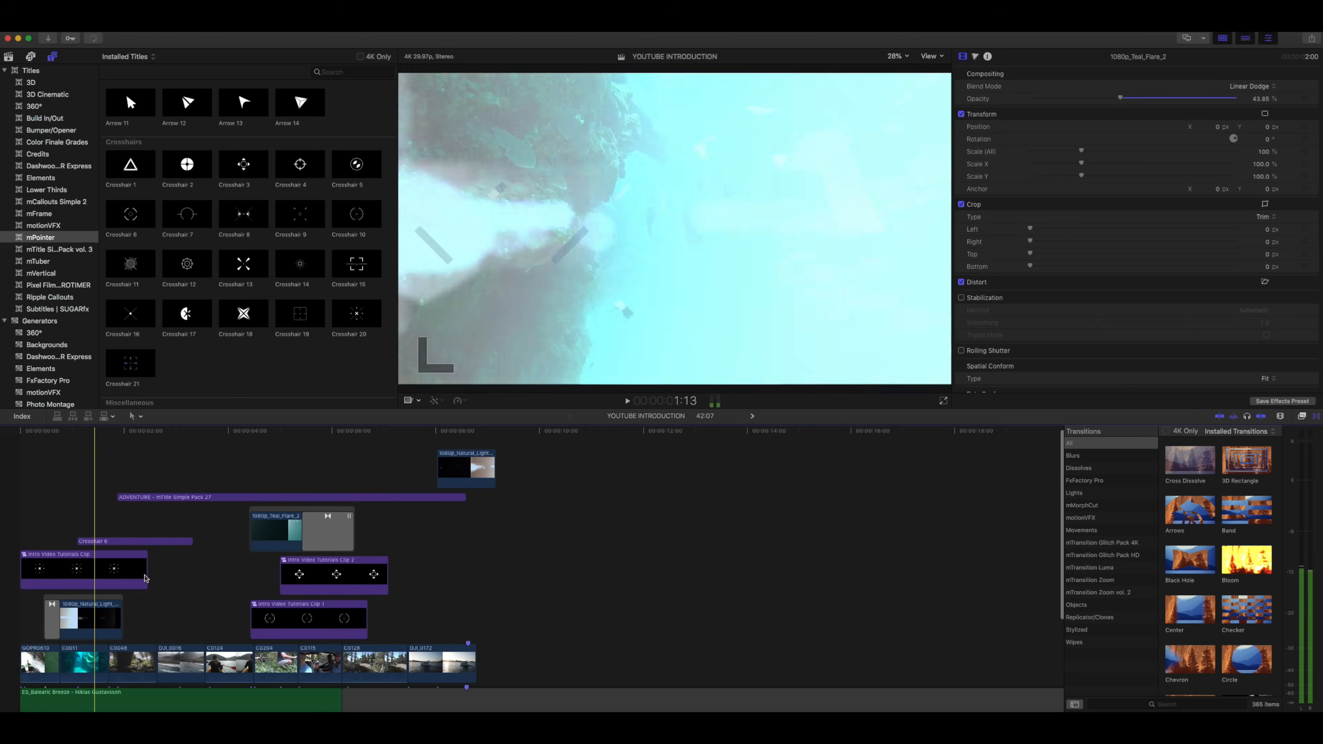
Inspect the Intro Video Tutorials compound clips and the ADVENTURE title in the completed intro timeline.
click(74, 567)
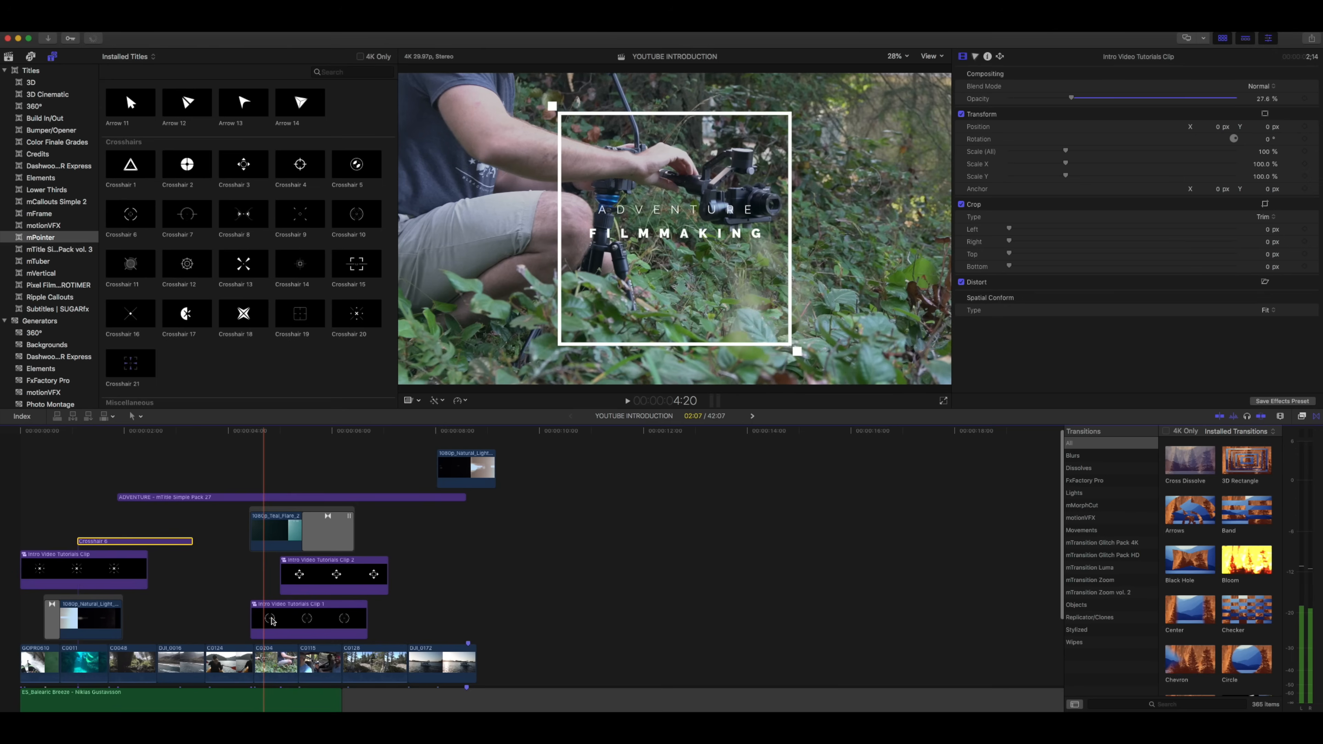
click(309, 620)
click(335, 574)
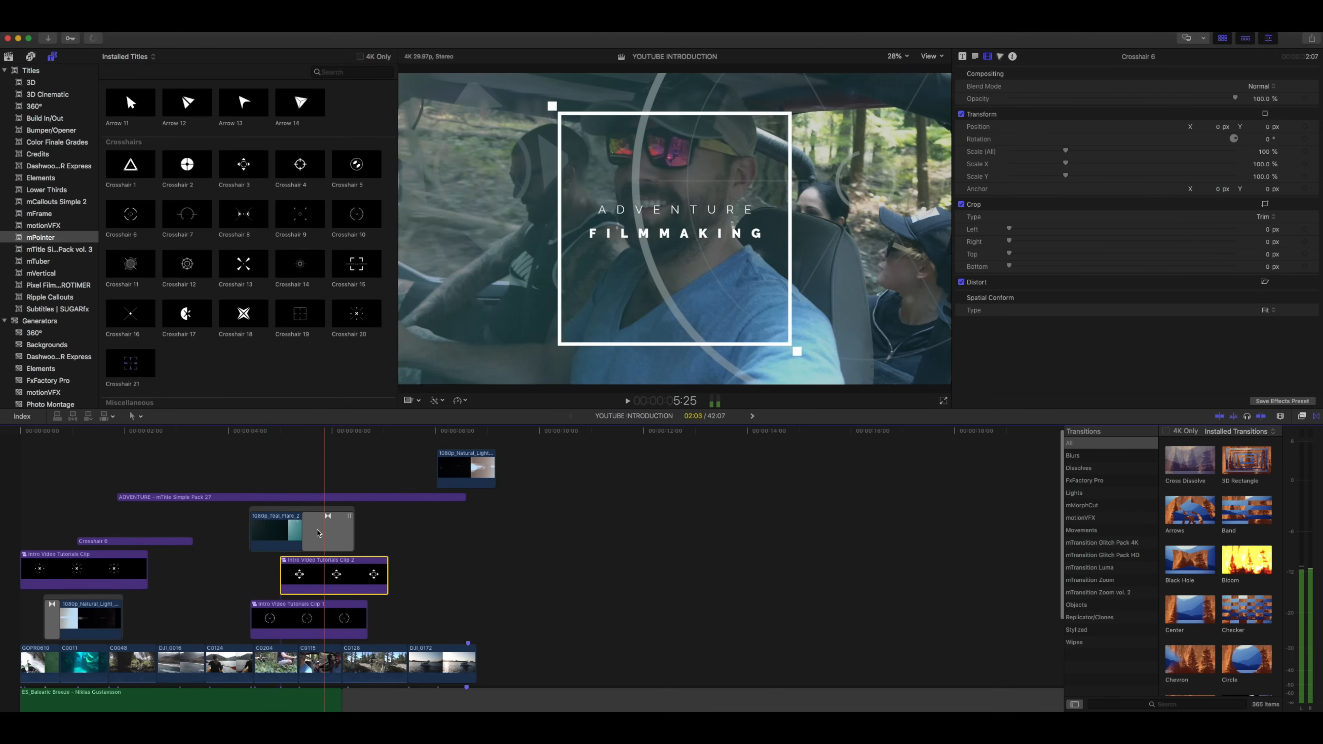
click(147, 497)
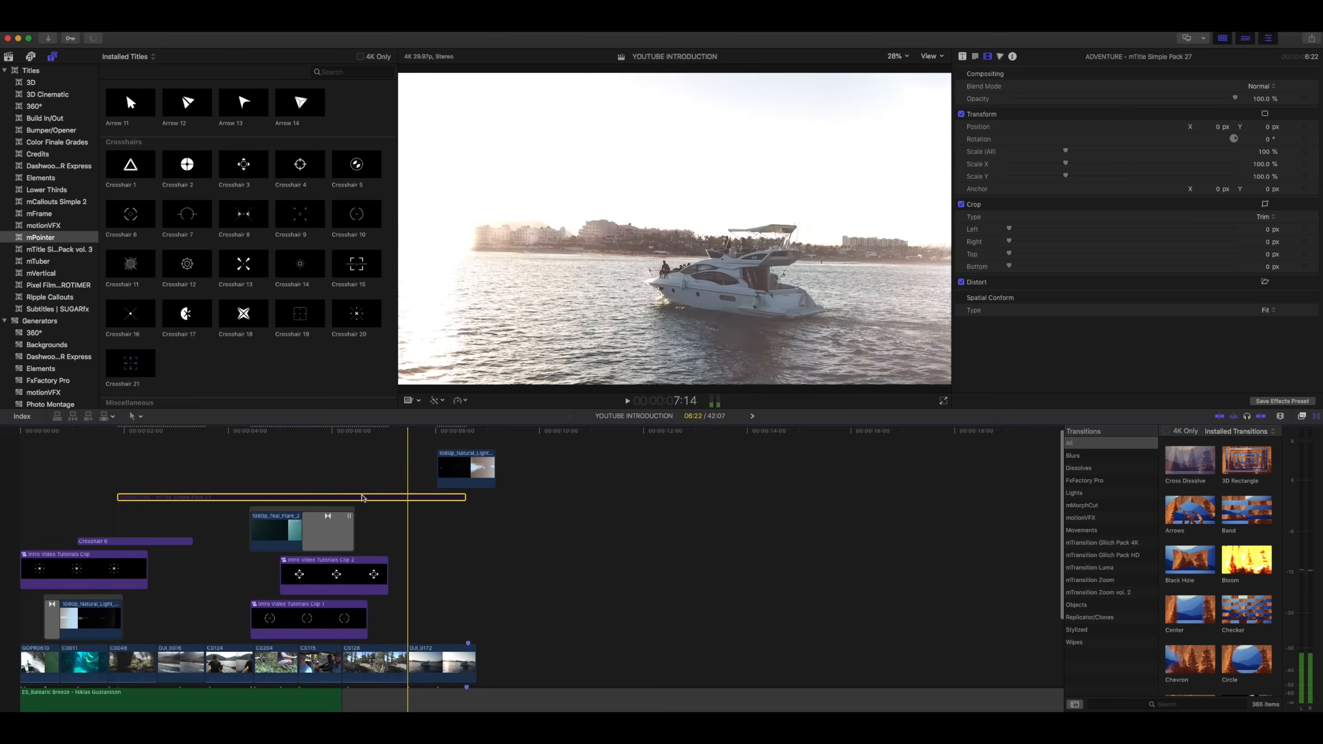
Look over the stacked layers and music of the completed intro, and play it from the beginning to the end.
scroll(174, 663, down, 3)
scroll(174, 662, down, 2)
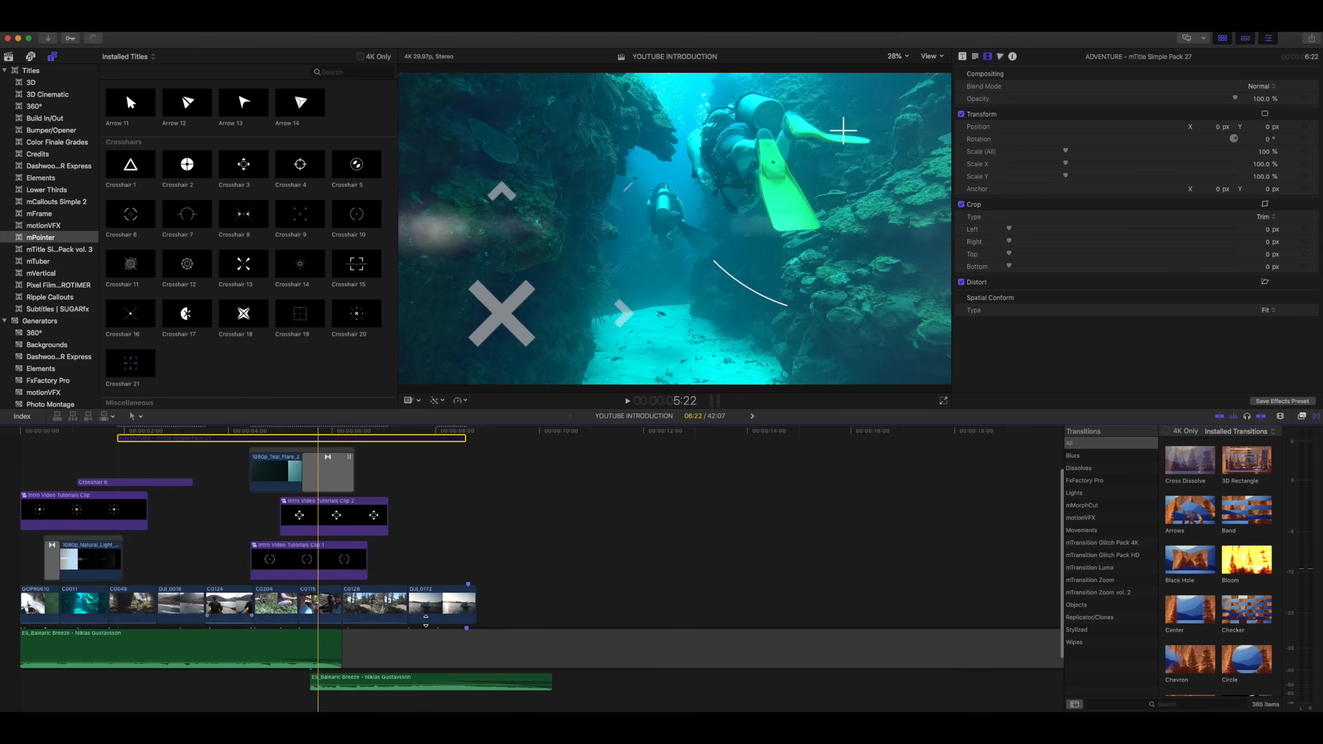
scroll(13, 549, up, 5)
scroll(13, 549, down, 1)
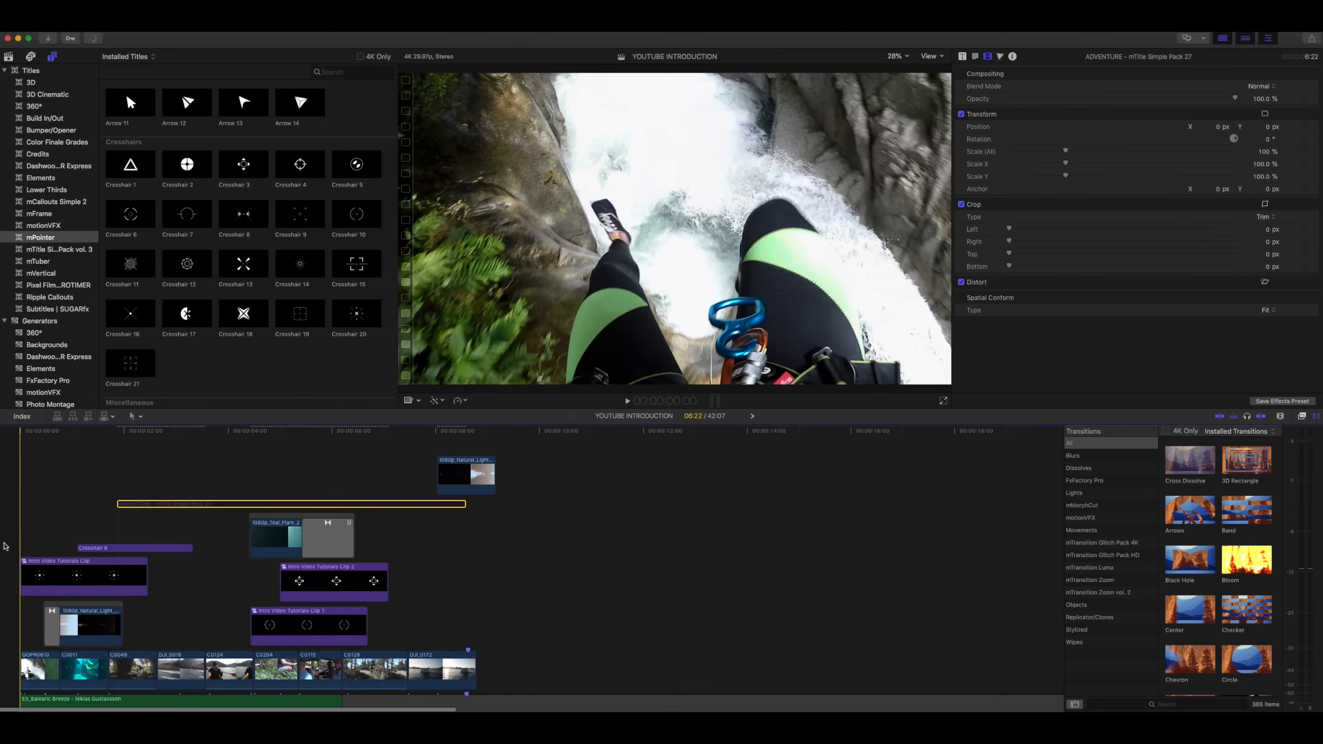
key(space)
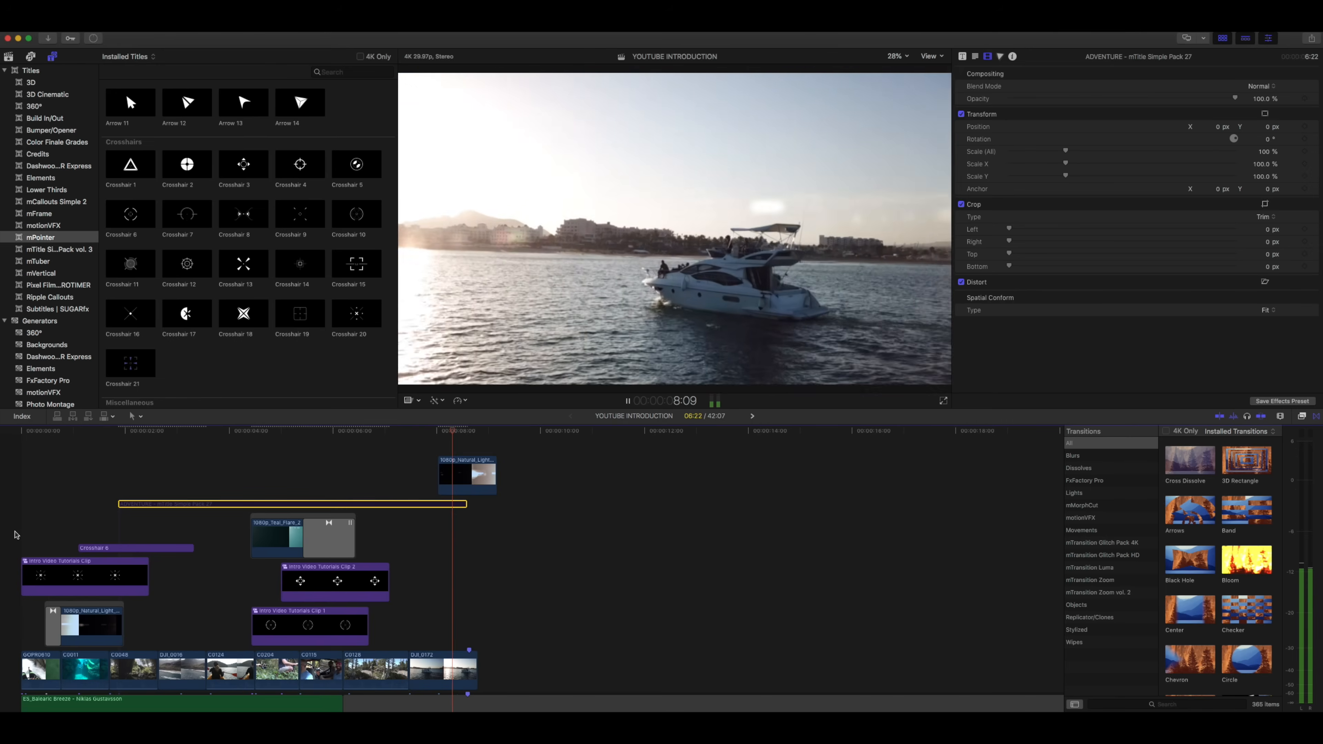
key(space)
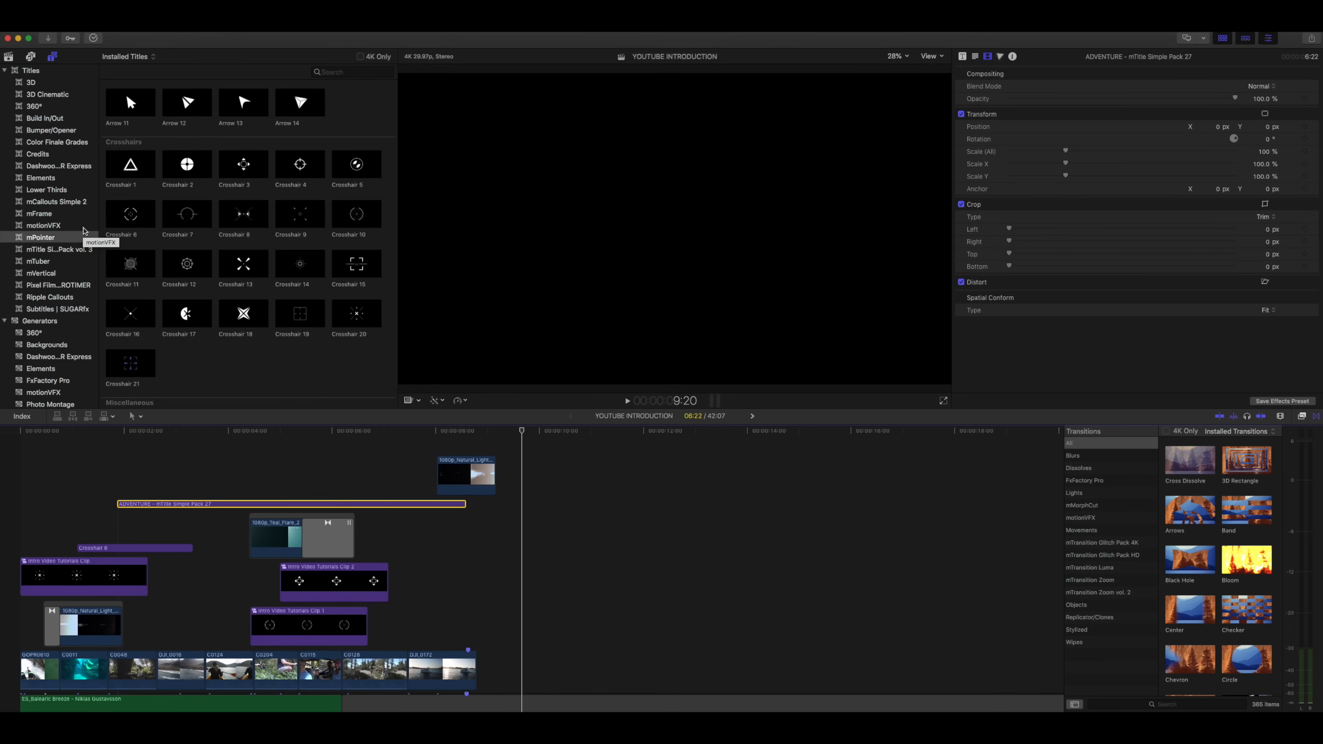
Open the mTitle Simple Pack vol. 3 titles and select the ADVENTURE title in the timeline.
click(73, 249)
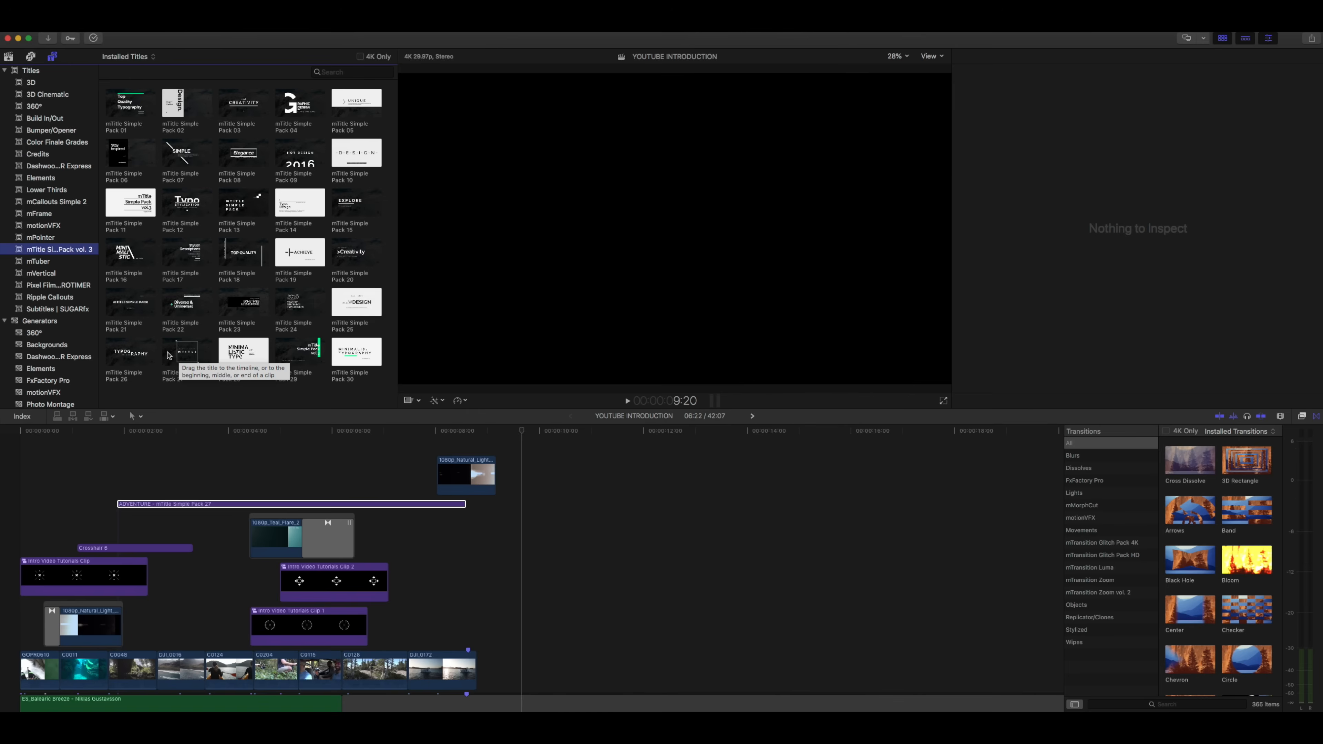
click(193, 504)
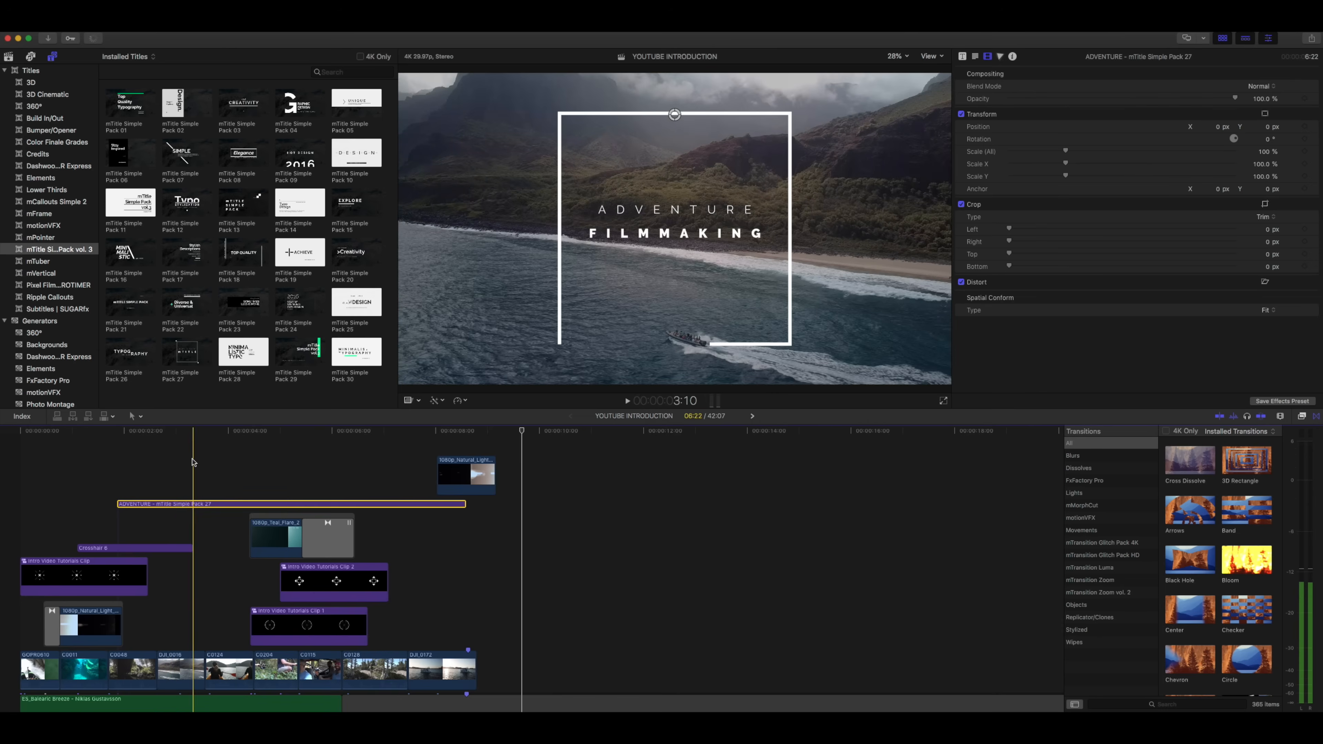